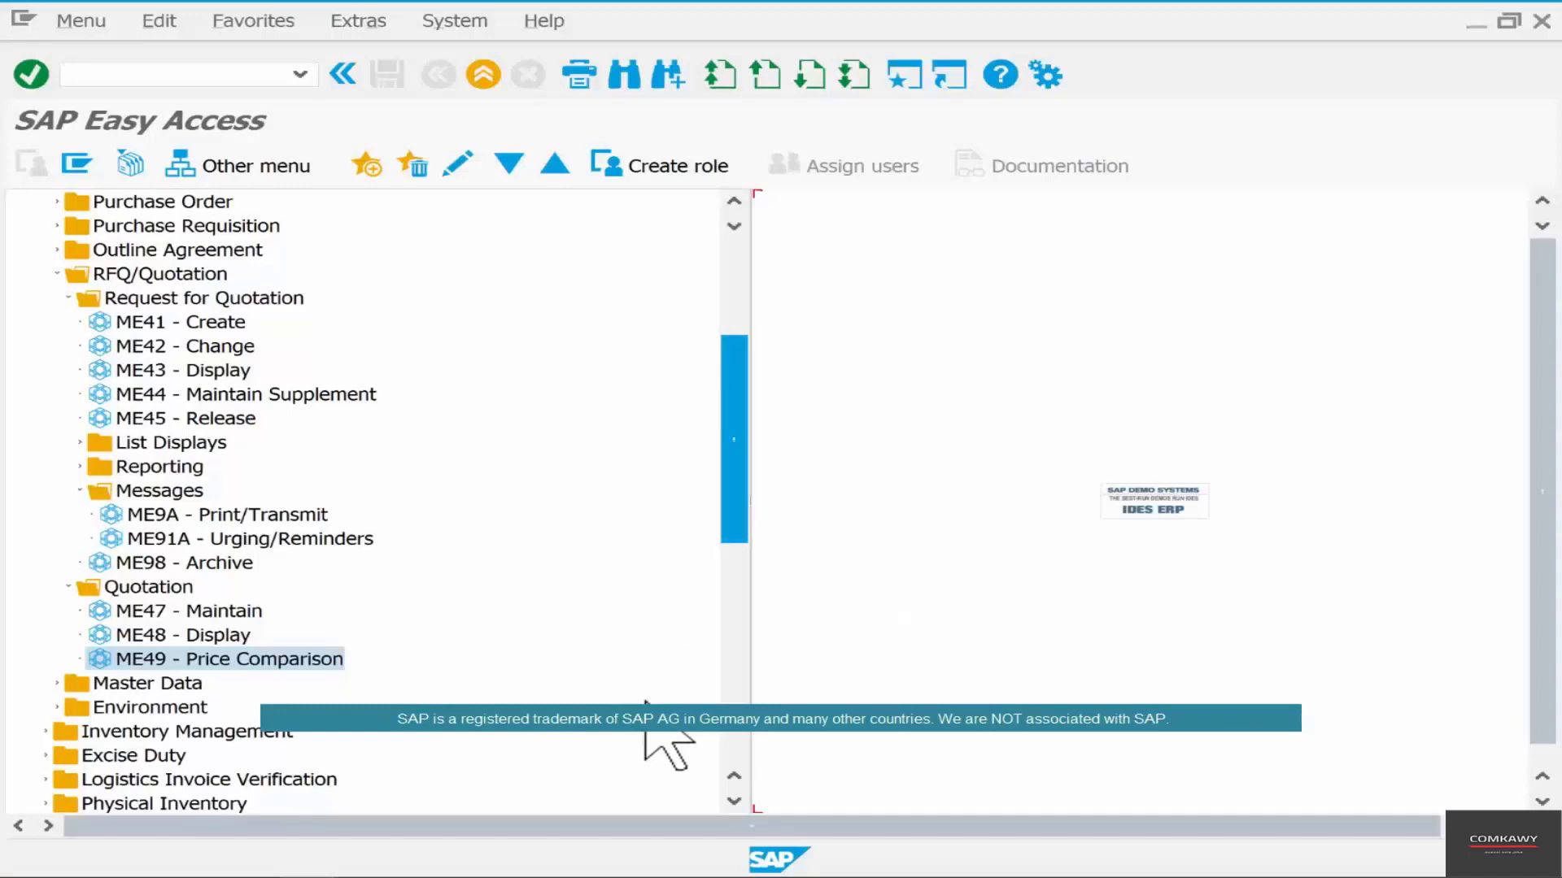
{"action": "left_click", "coordinate": [302, 657]}
{"action": "double_click", "coordinate": [303, 657]}
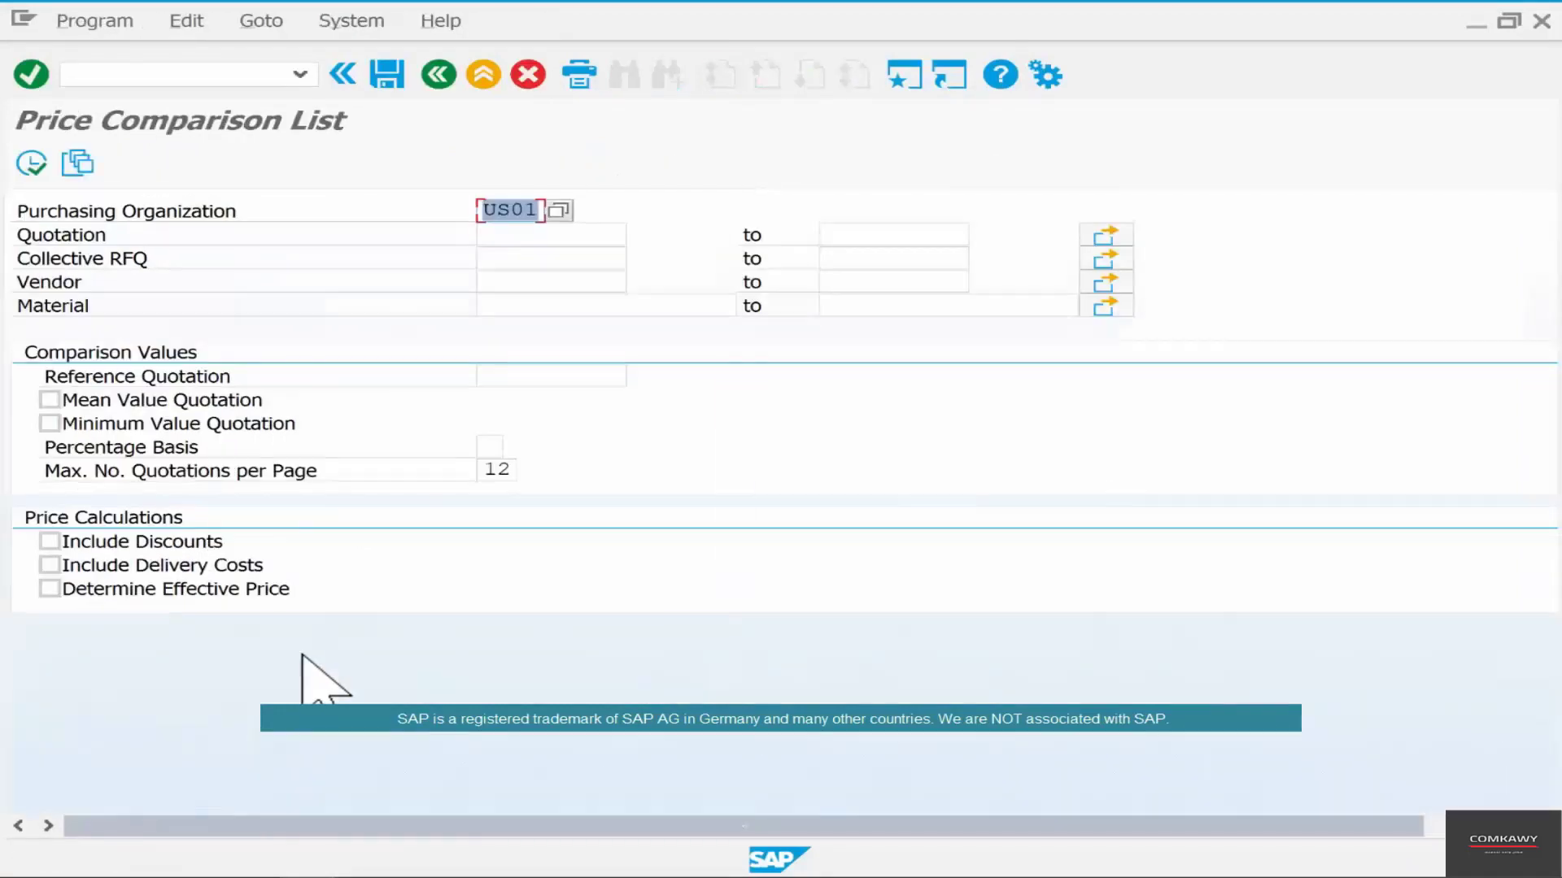
{"action": "left_click", "coordinate": [553, 259]}
{"action": "left_click", "coordinate": [553, 259]}
{"action": "key", "text": "Down"}
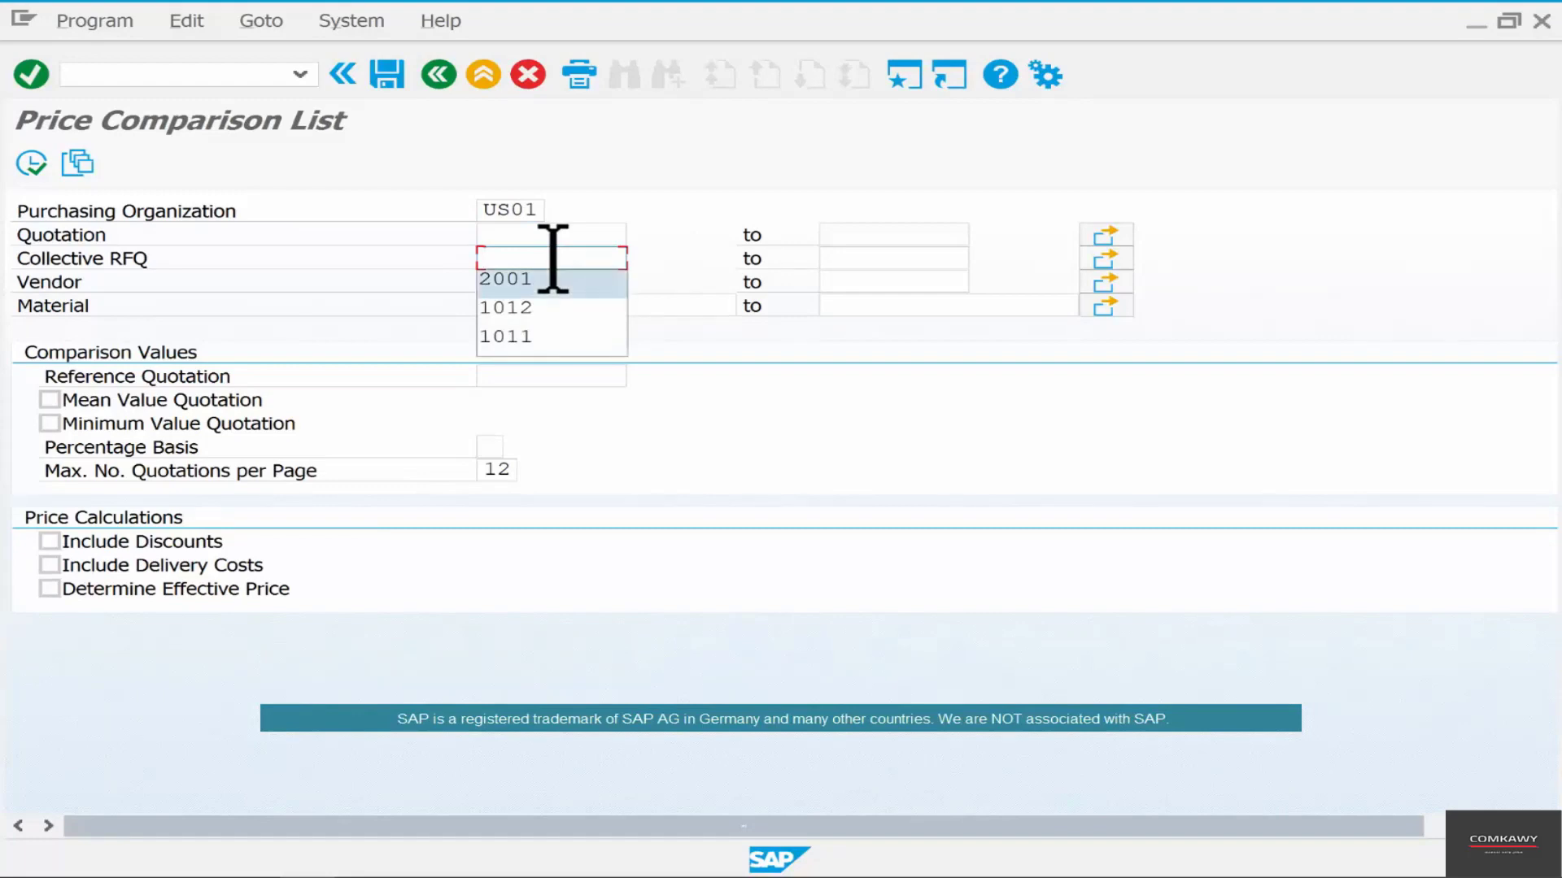
{"action": "key", "text": "Return"}
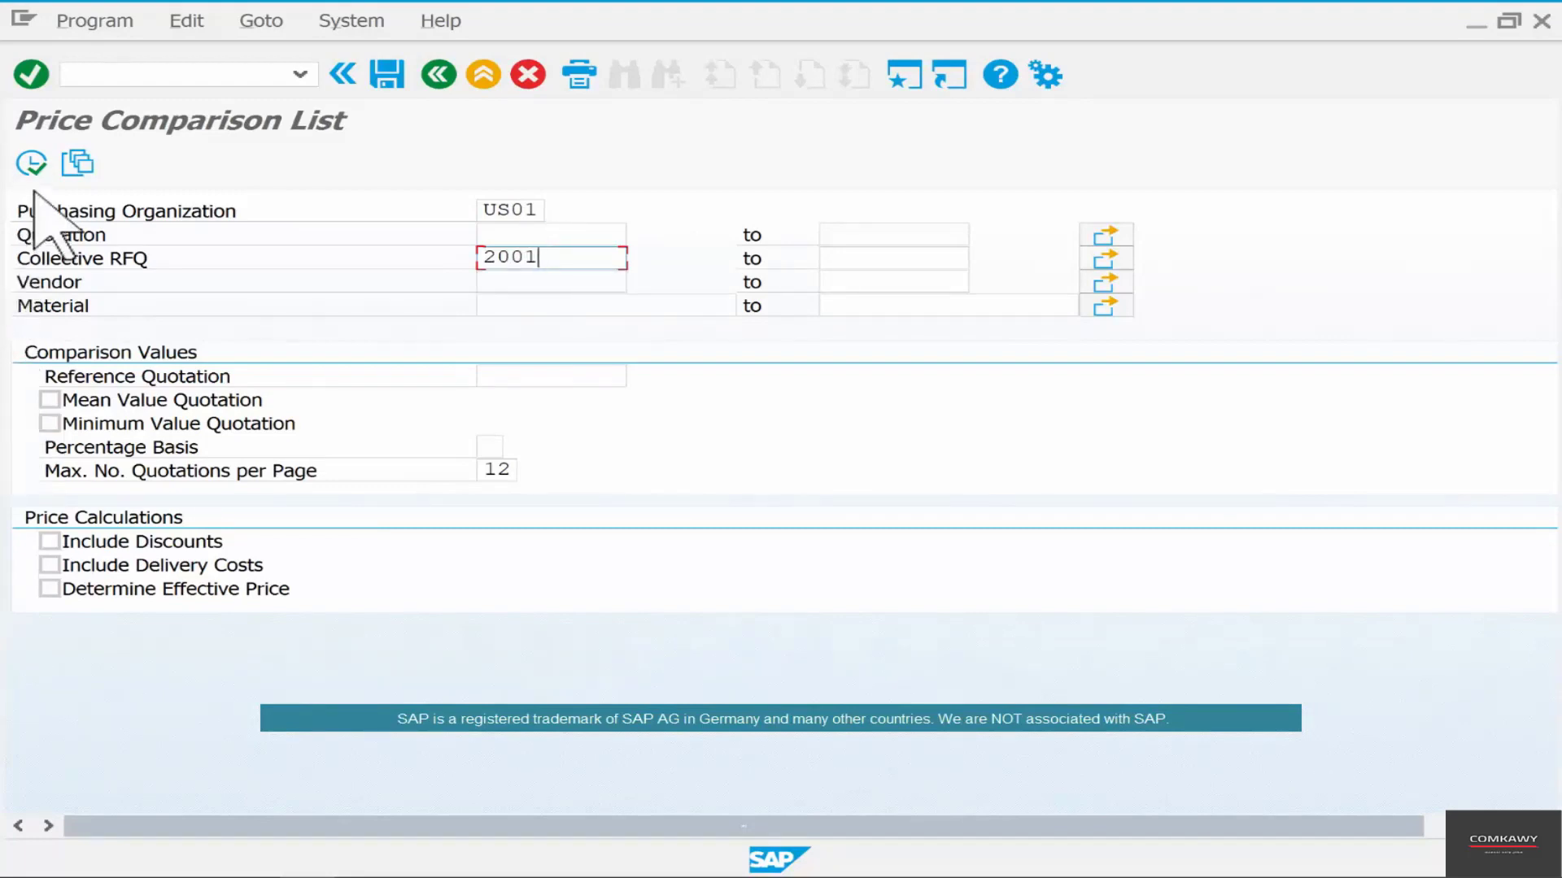
{"action": "left_click", "coordinate": [29, 162]}
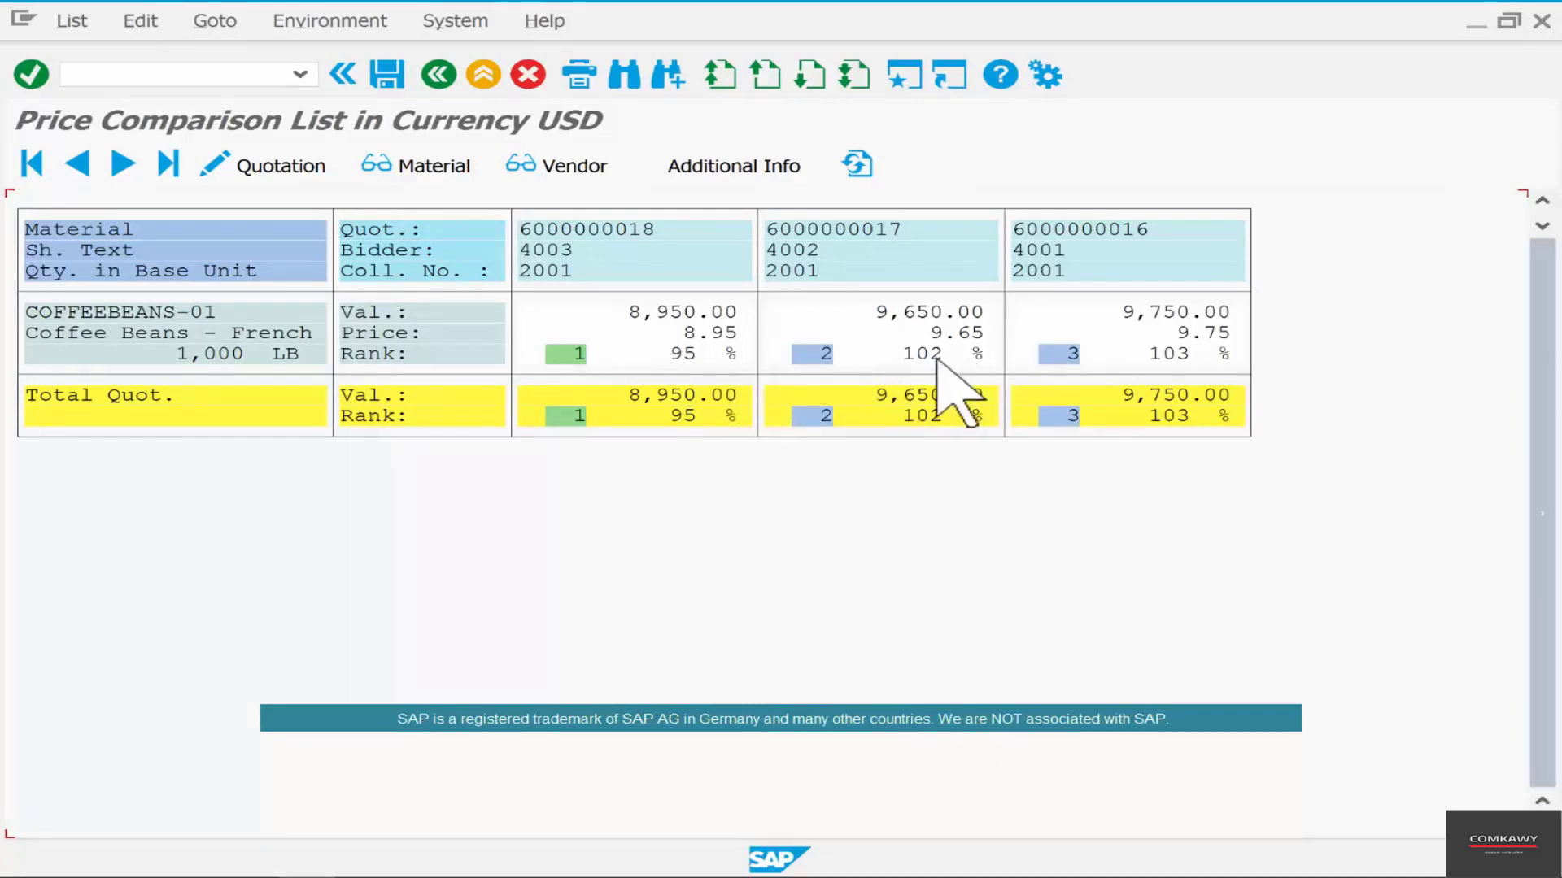
{"action": "left_click", "coordinate": [923, 310]}
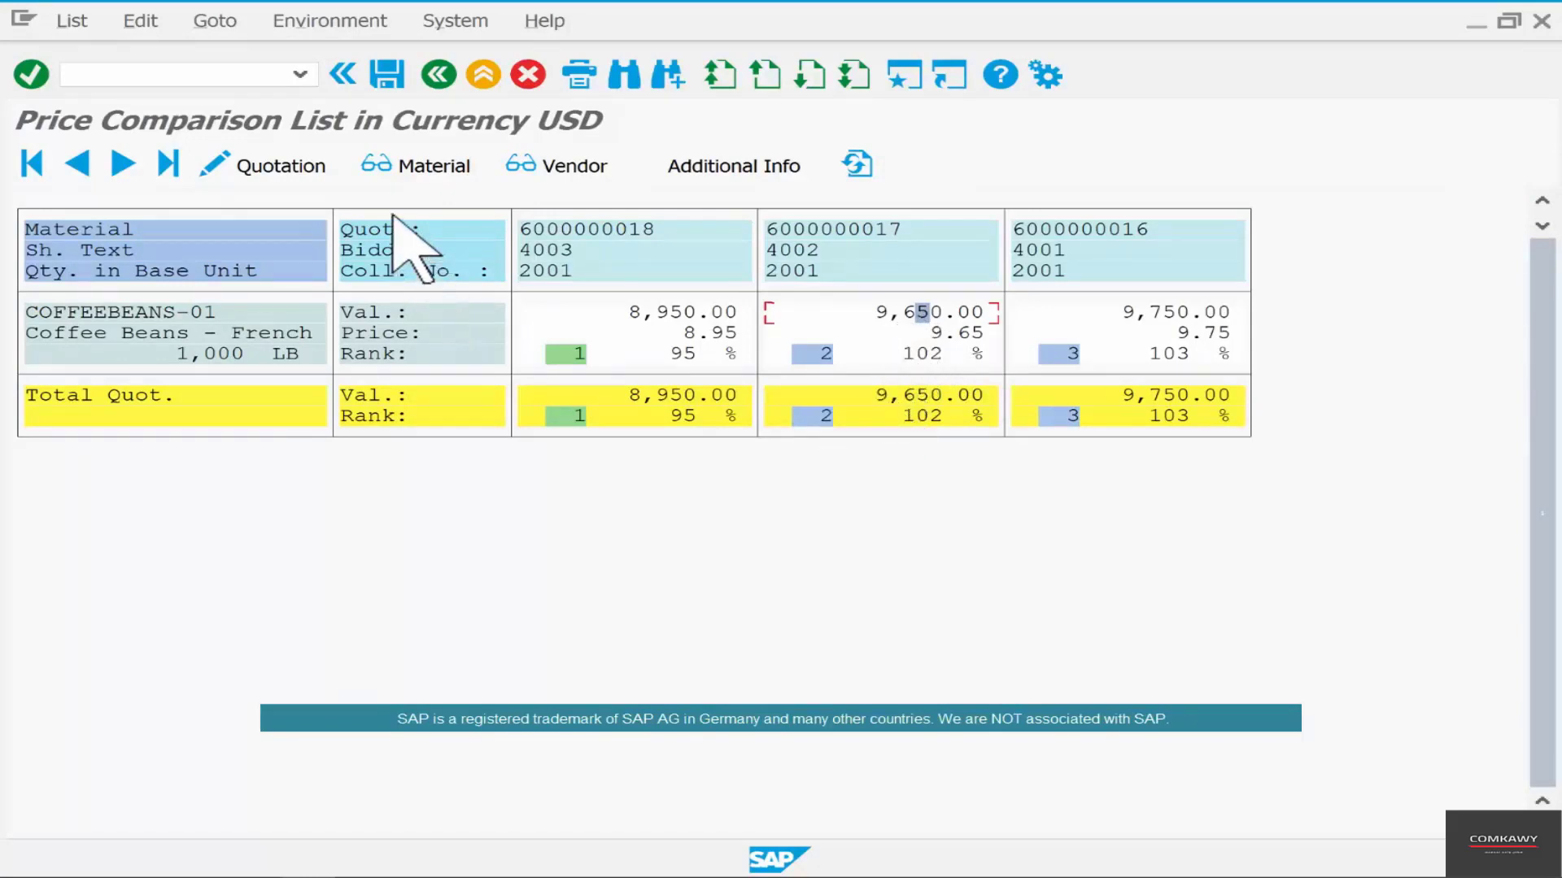
{"action": "left_click", "coordinate": [283, 169]}
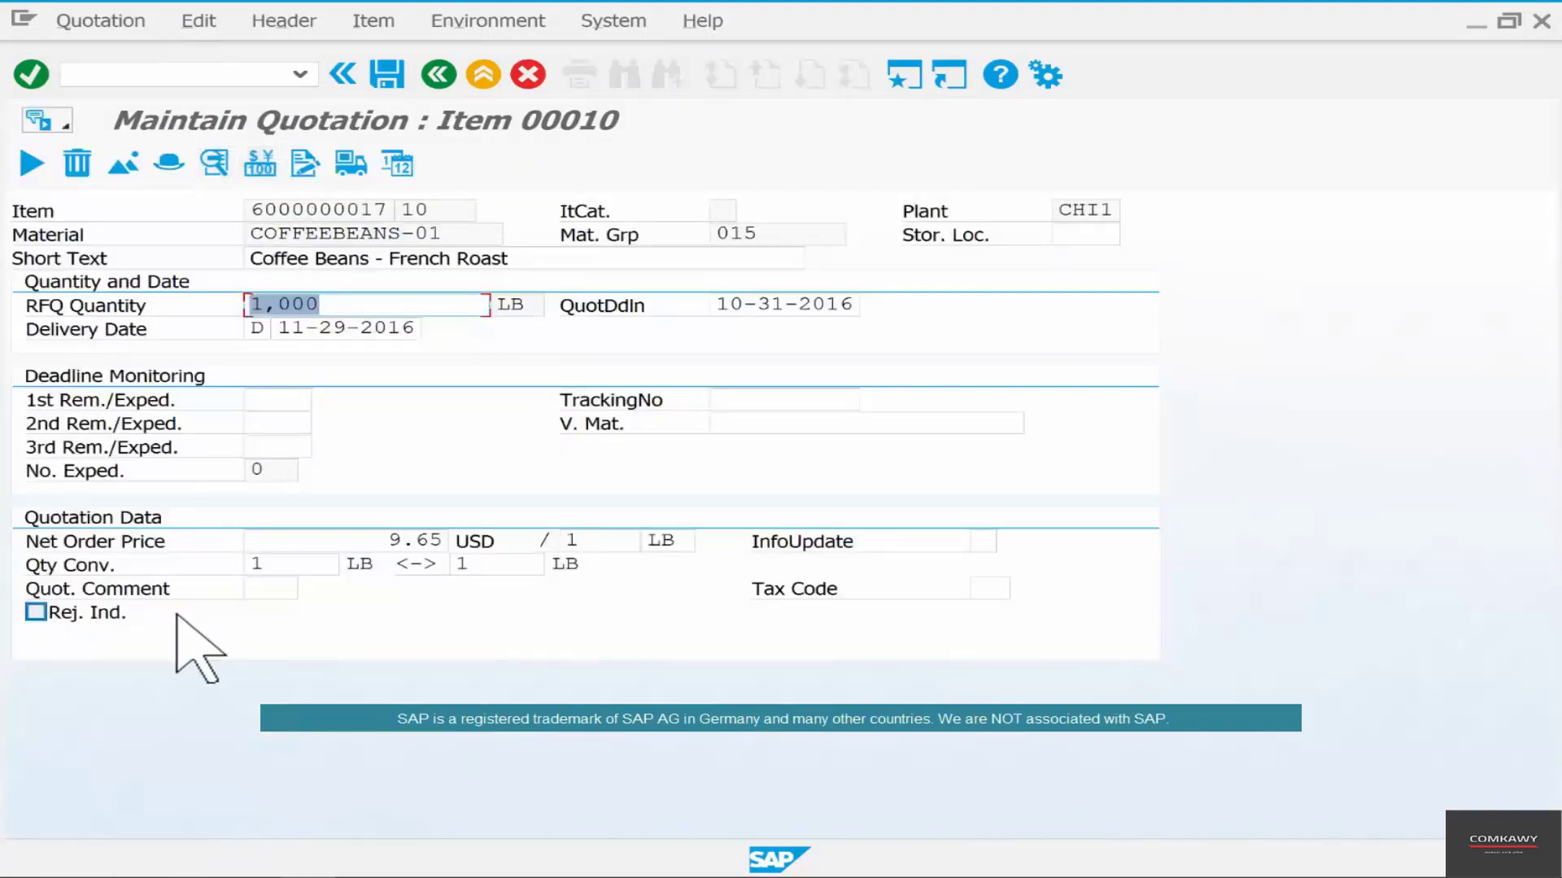
{"action": "left_click", "coordinate": [117, 613]}
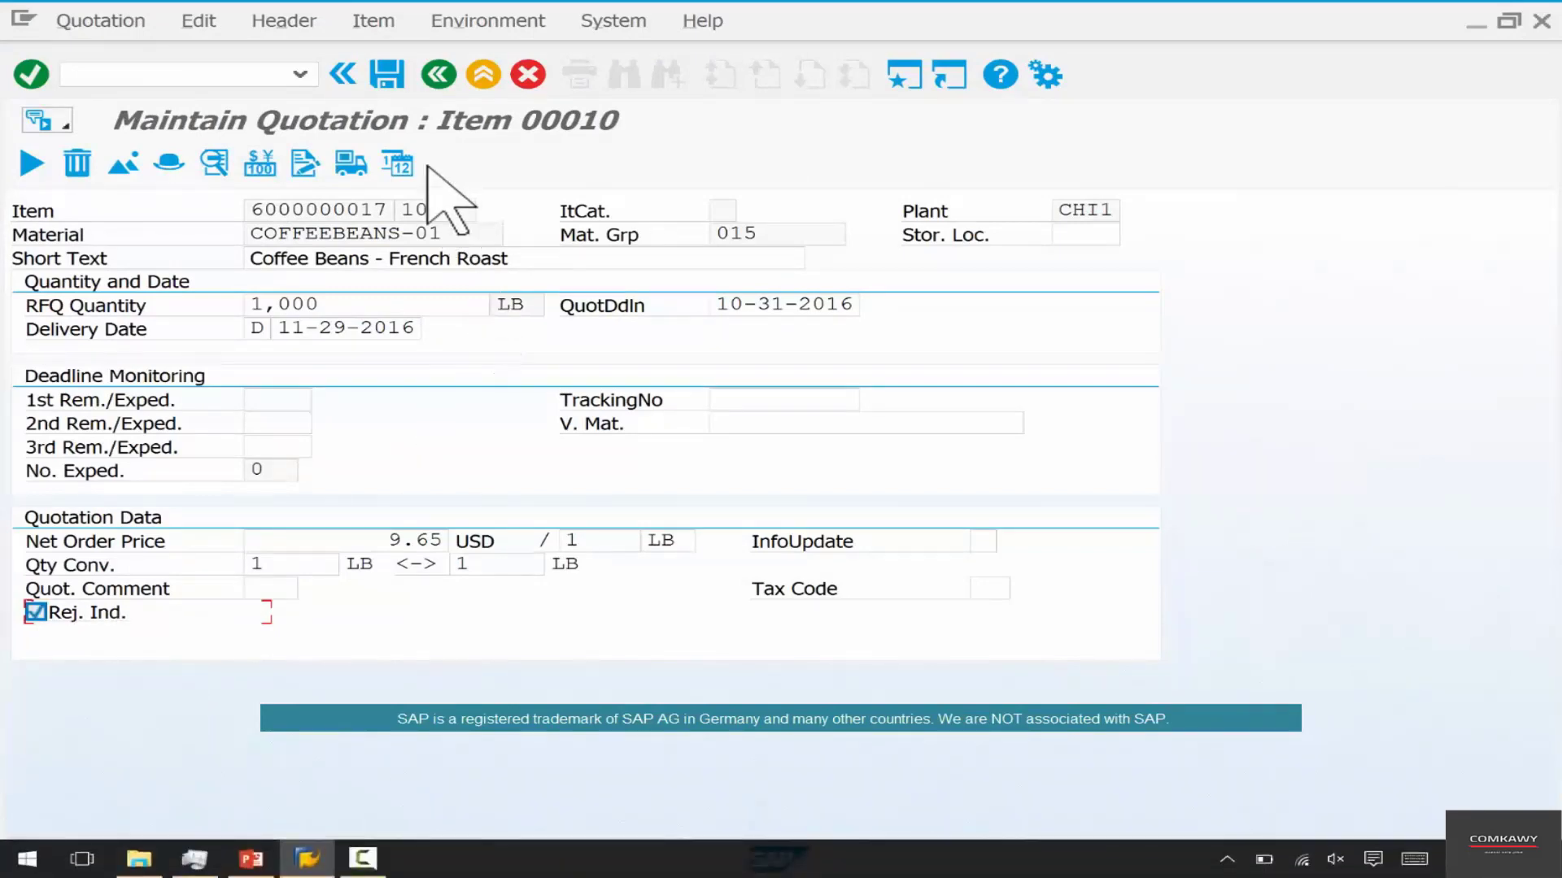
{"action": "left_click", "coordinate": [399, 81]}
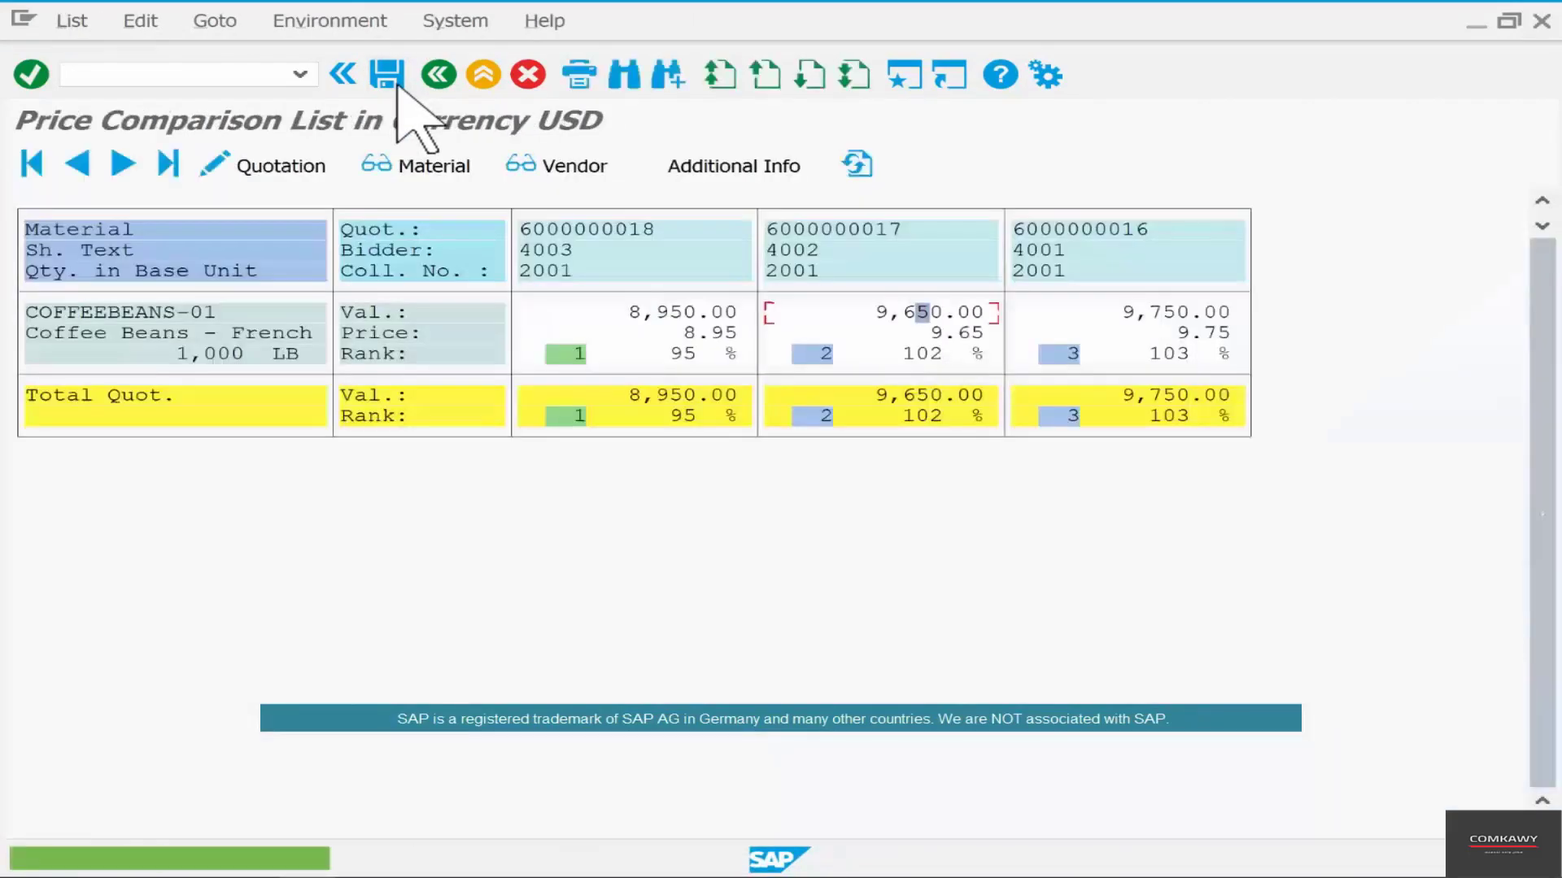
{"action": "left_click", "coordinate": [1142, 313]}
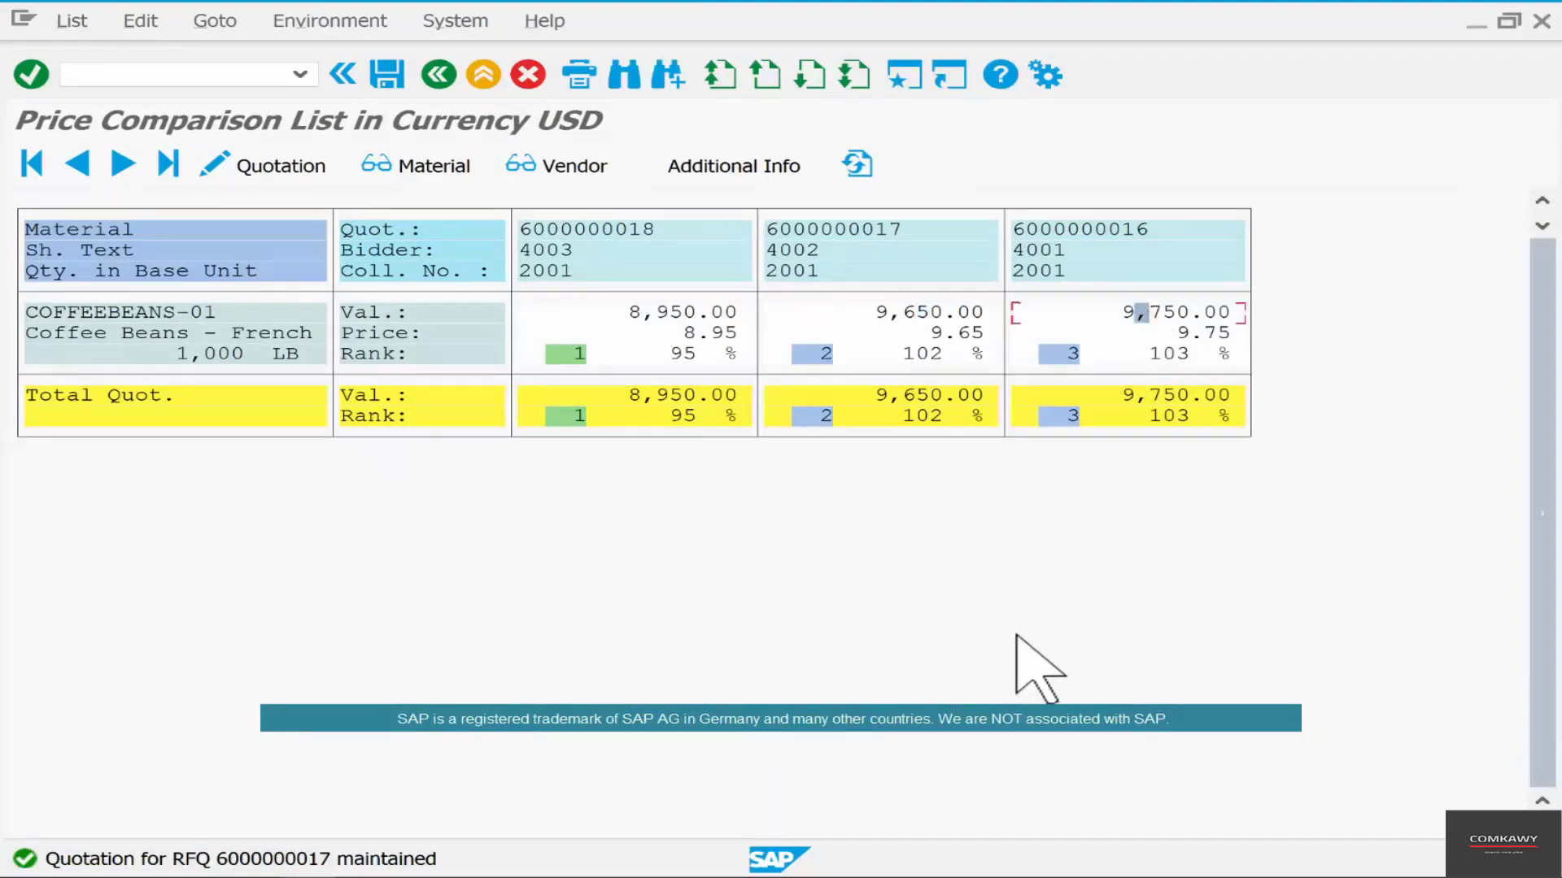
{"action": "left_click", "coordinate": [272, 169]}
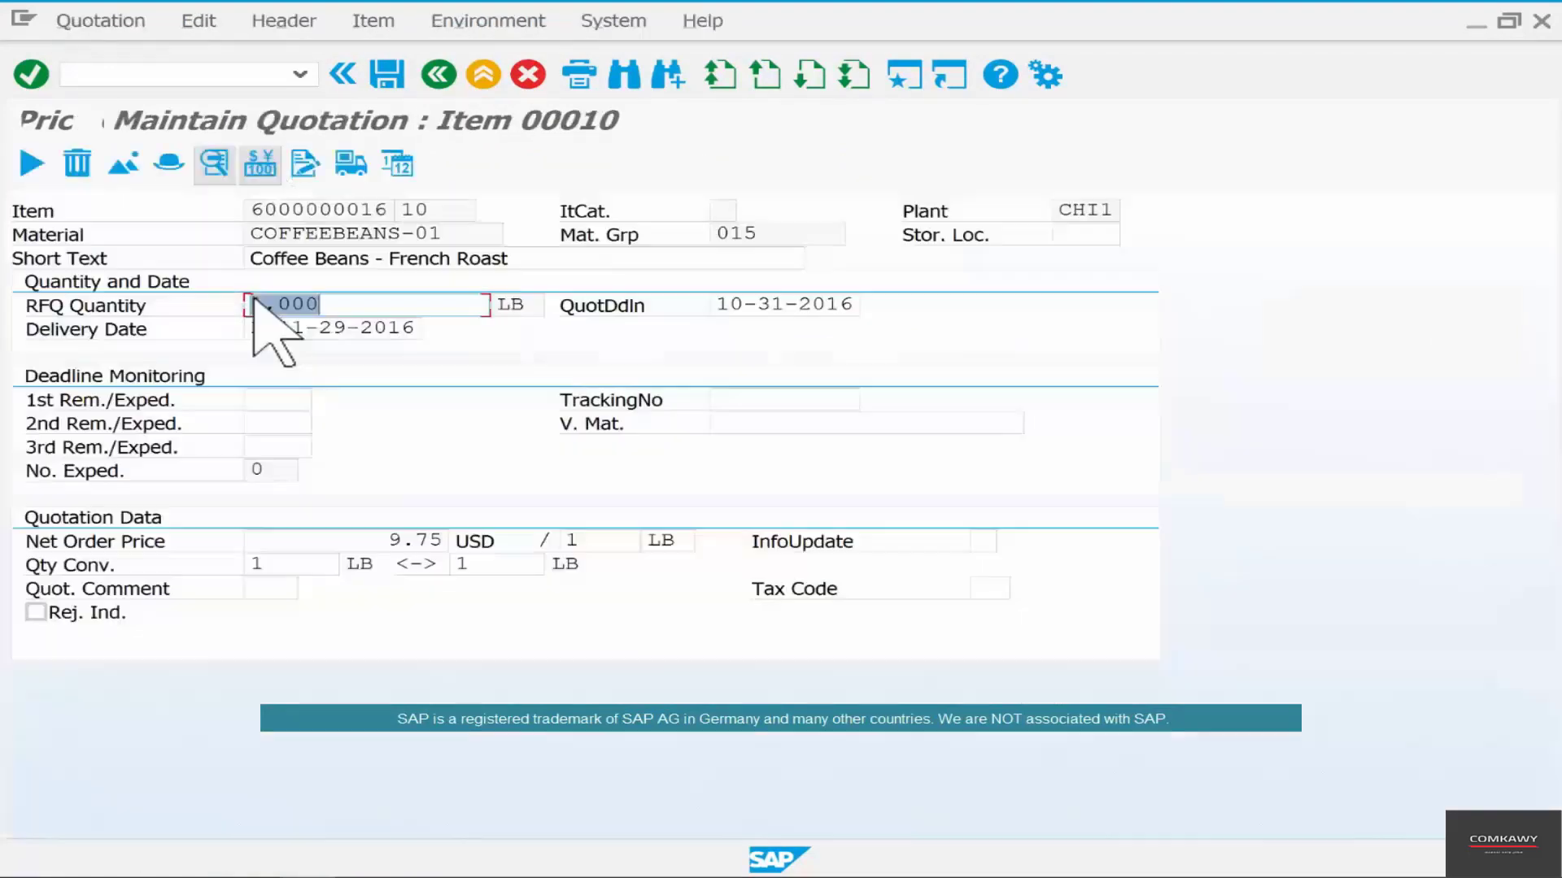
{"action": "left_click", "coordinate": [123, 612]}
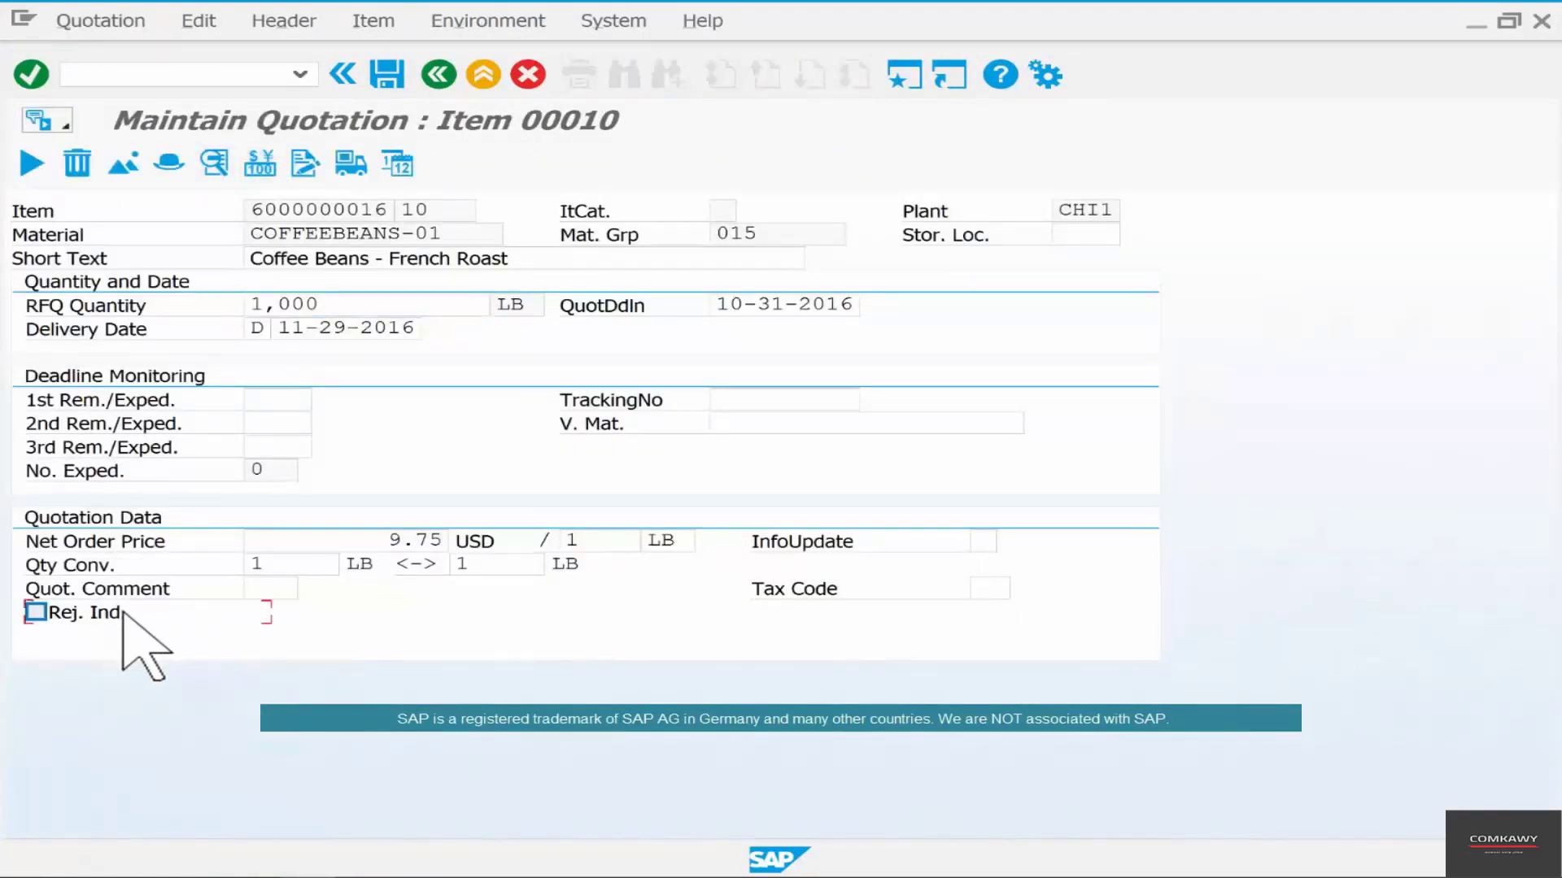
{"action": "left_click", "coordinate": [388, 77]}
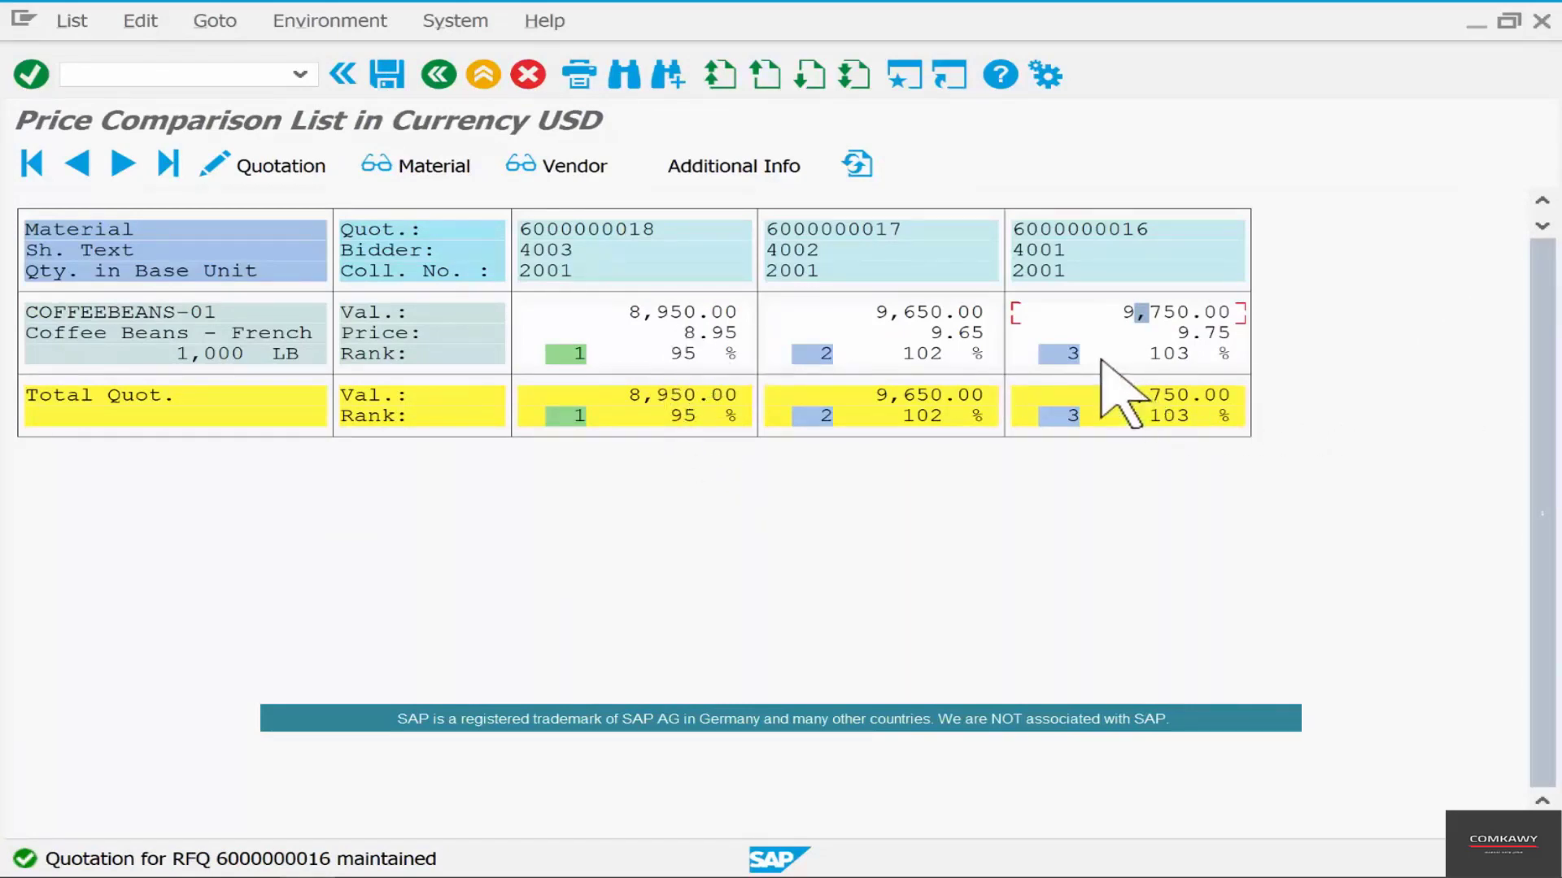
- Leave the price comparison and open the ME9A RFQ message output transaction
{"action": "left_click", "coordinate": [431, 88]}
{"action": "left_click", "coordinate": [437, 81]}
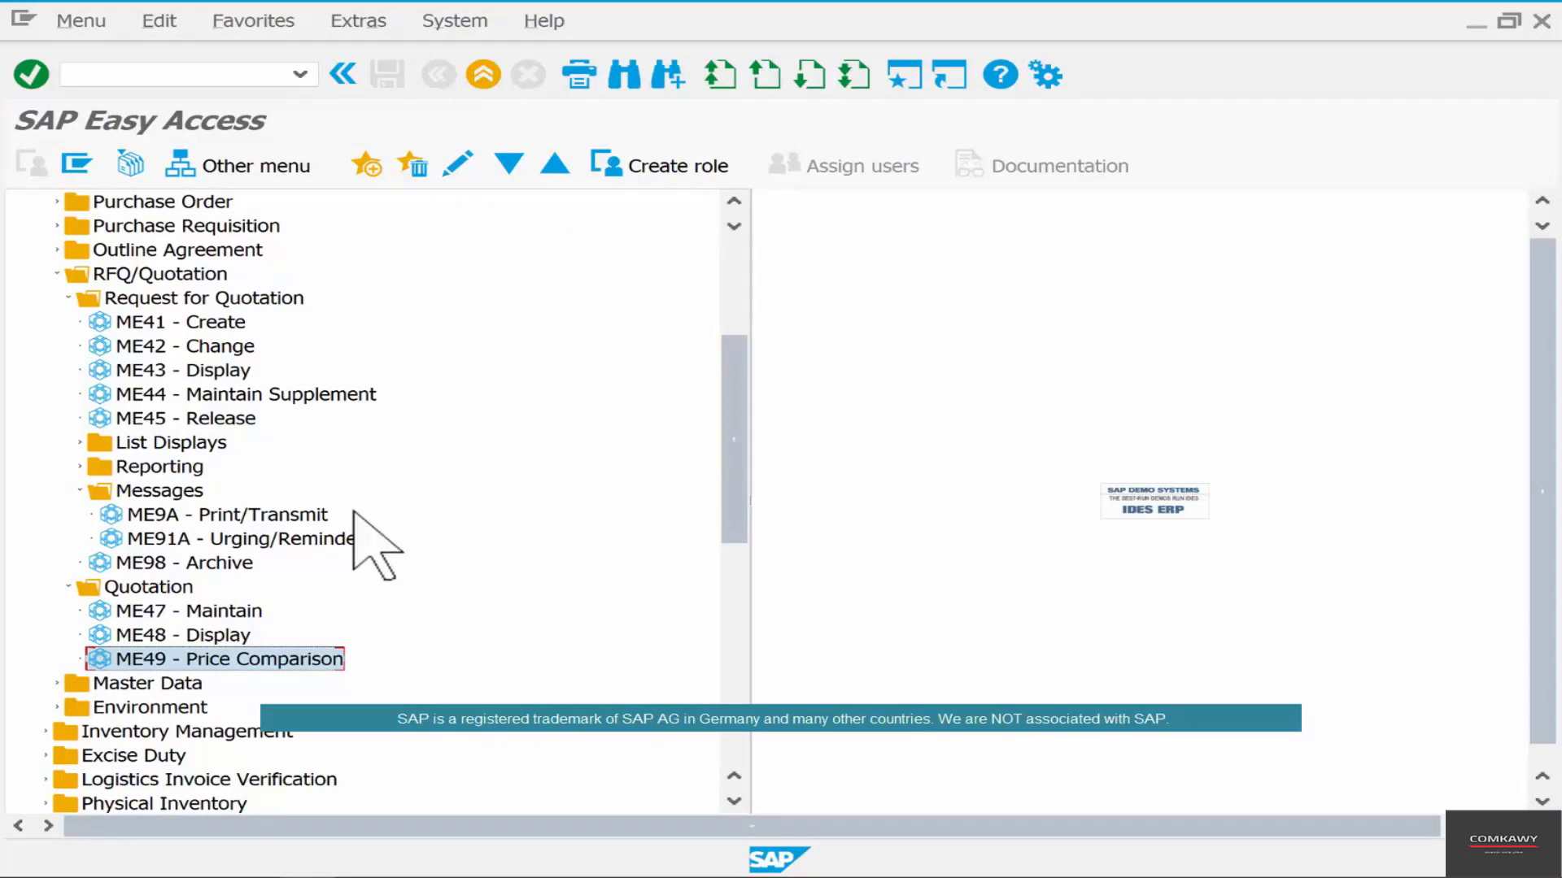
{"action": "double_click", "coordinate": [254, 516]}
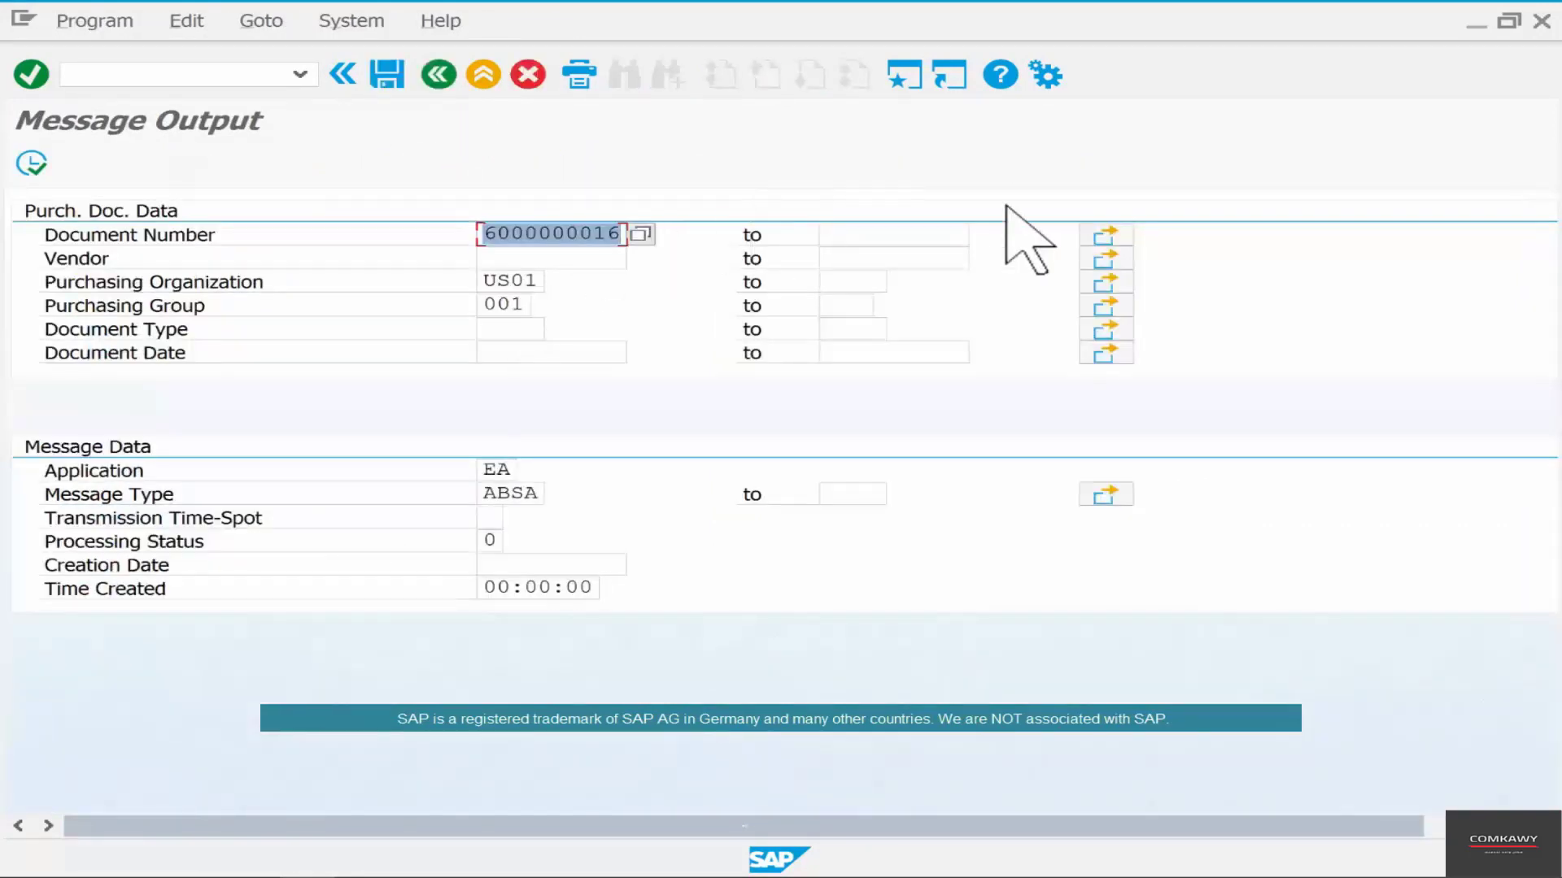
{"action": "left_click", "coordinate": [1116, 235]}
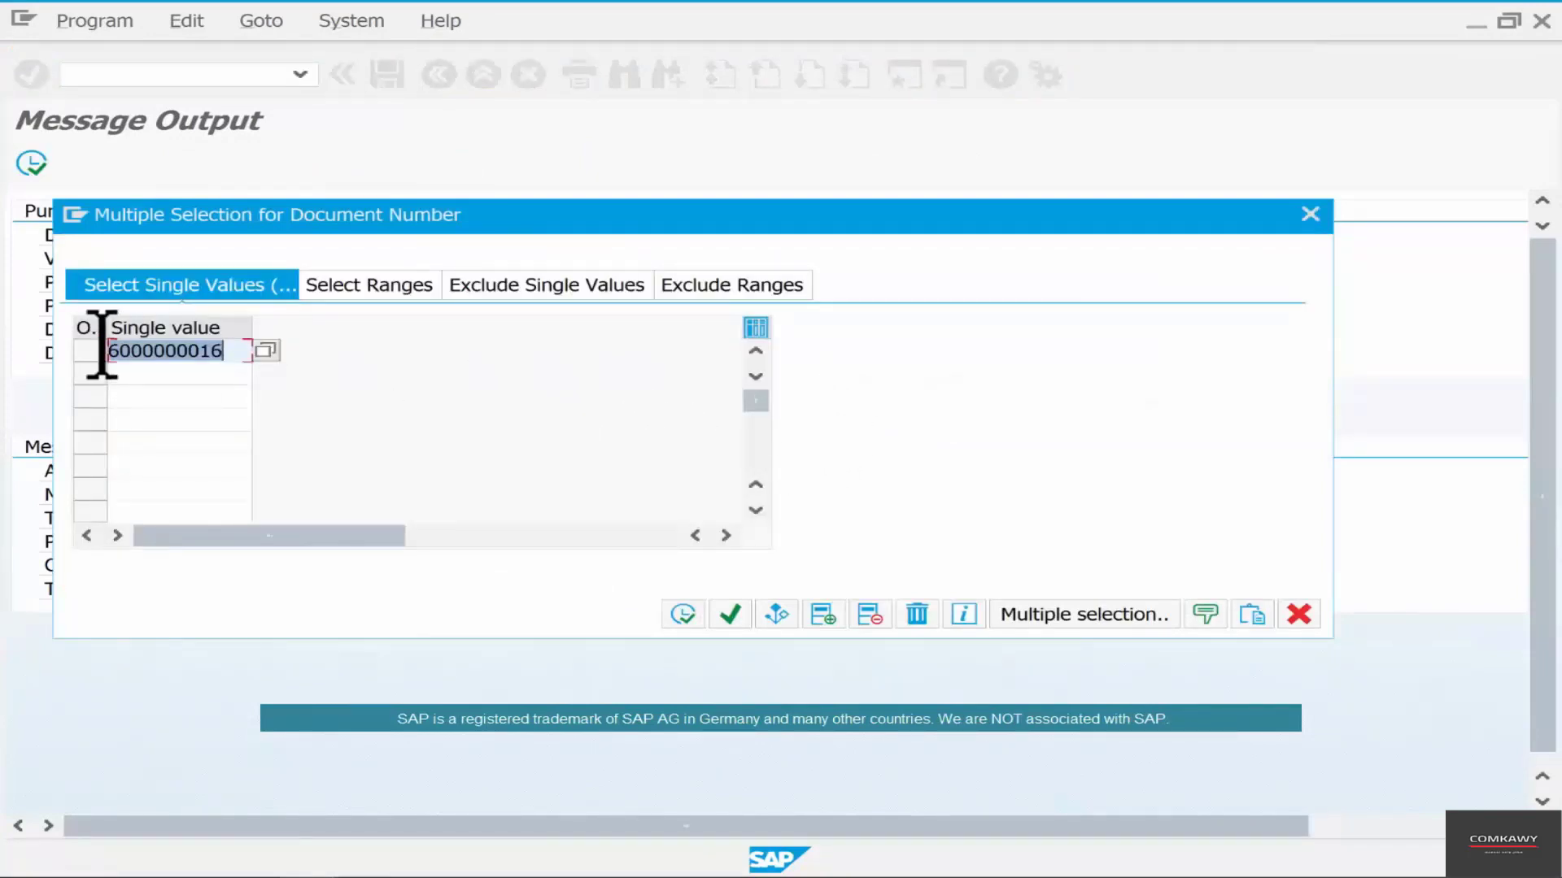
{"action": "left_click_drag", "start_coordinate": [104, 352], "coordinate": [229, 356]}
{"action": "key", "text": "Down"}
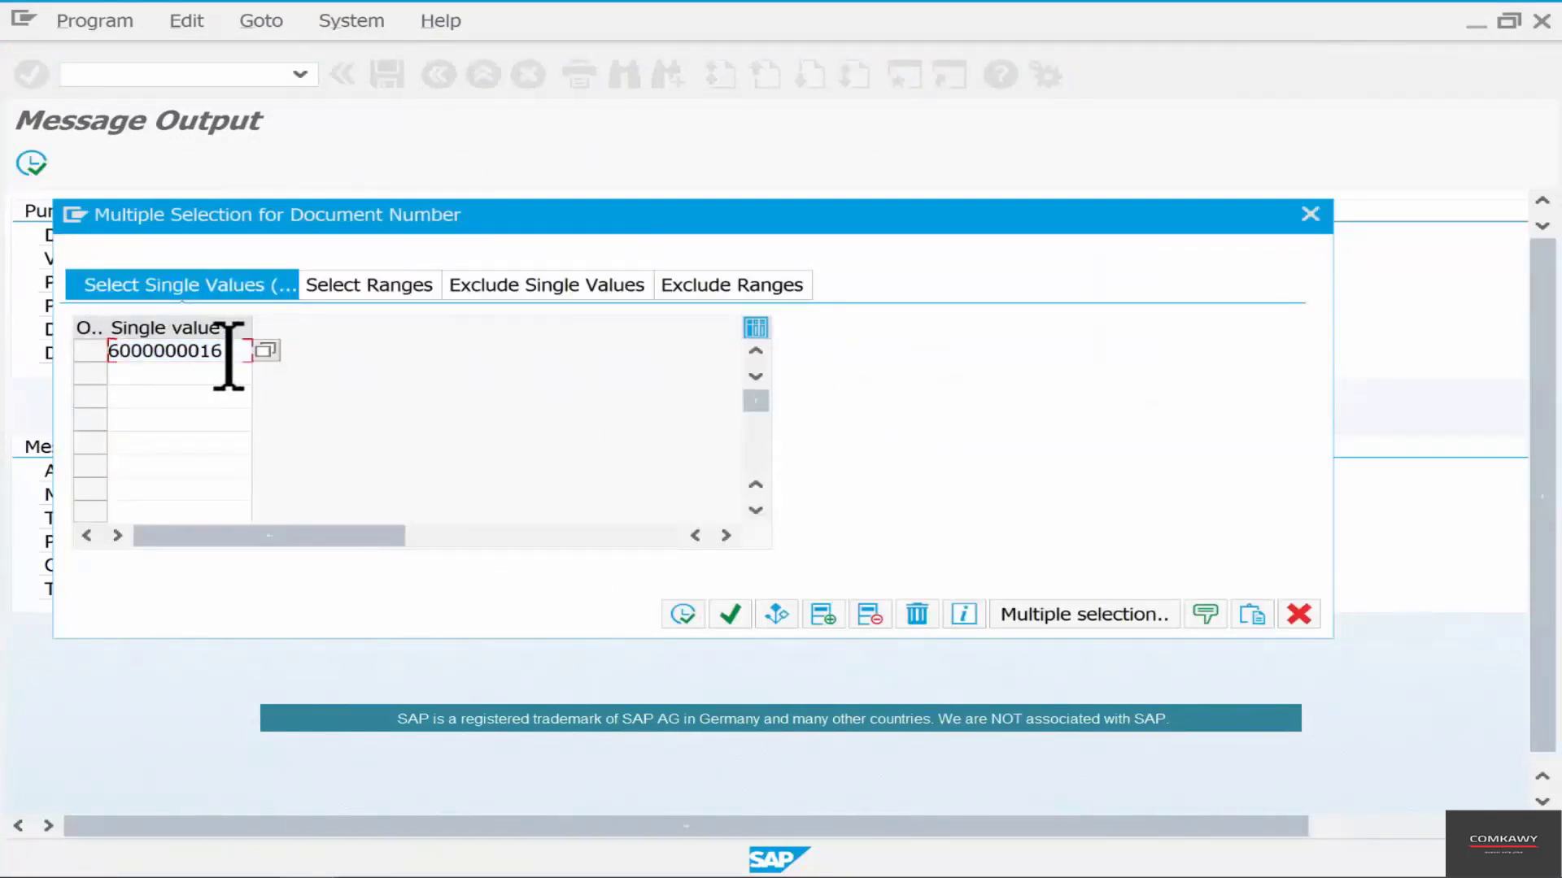
{"action": "type", "text": "6000000017"}
{"action": "key", "text": "Down"}
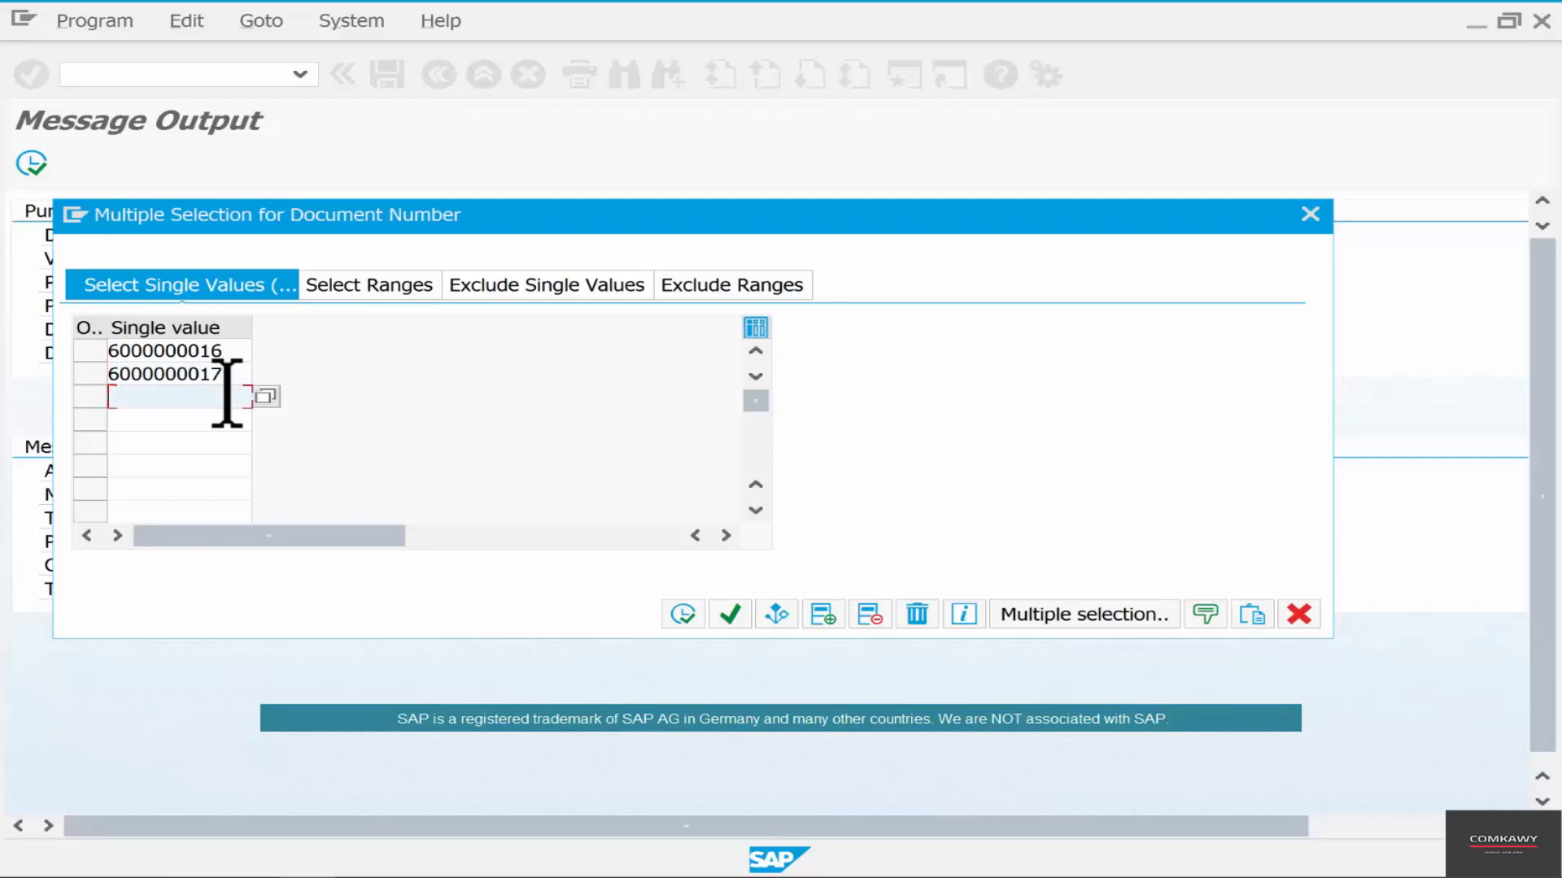
{"action": "type", "text": "6000000018"}
{"action": "key", "text": "Return"}
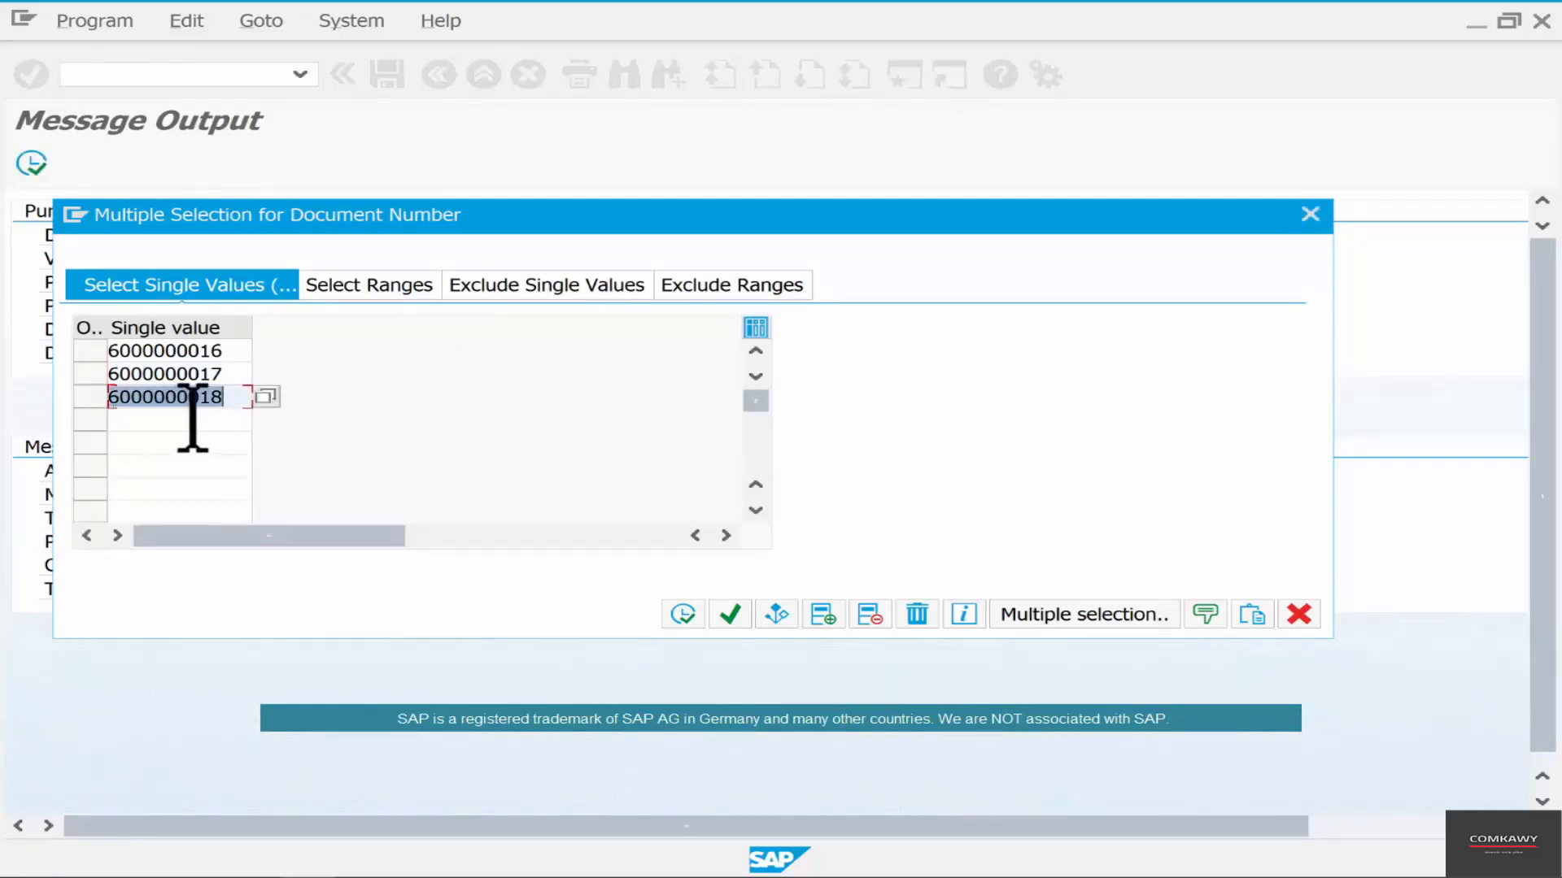
{"action": "key", "text": "Return"}
{"action": "left_click", "coordinate": [266, 396]}
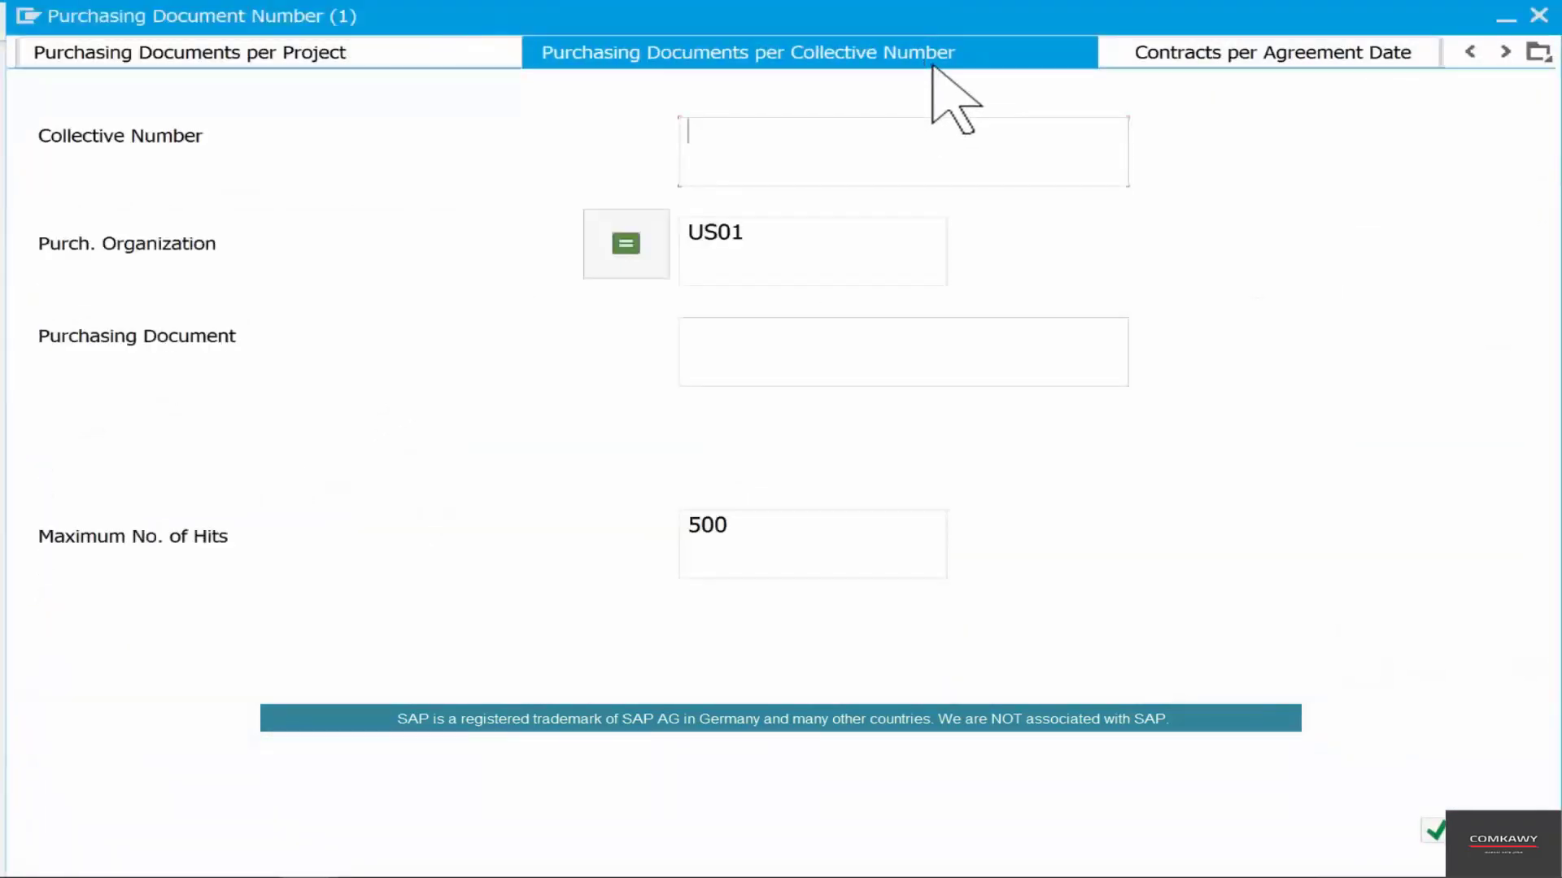
{"action": "type", "text": "2001"}
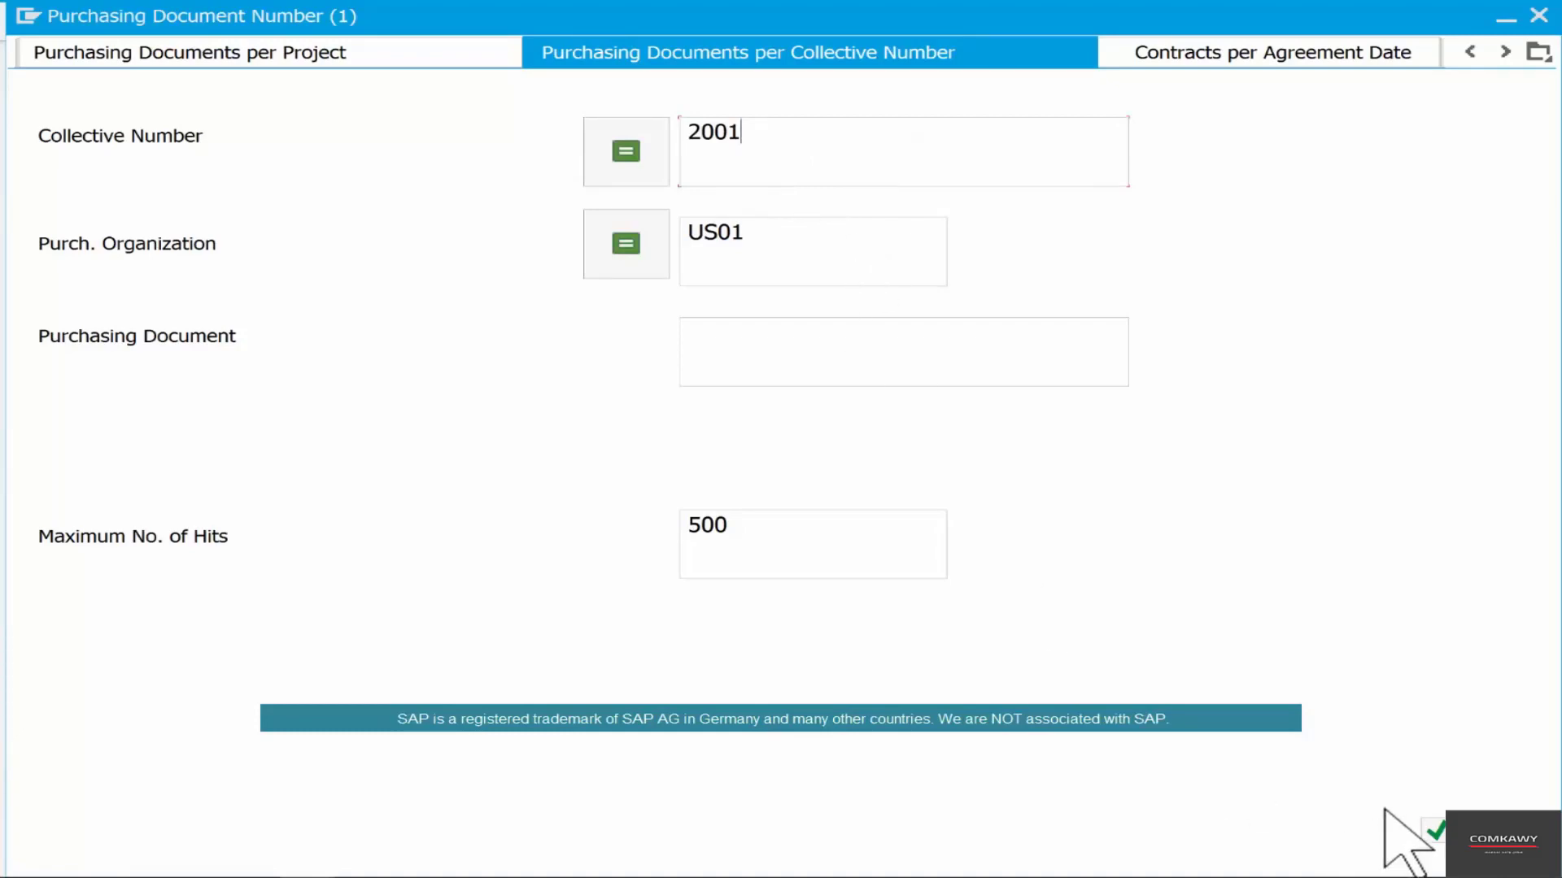
{"action": "left_click", "coordinate": [1434, 831]}
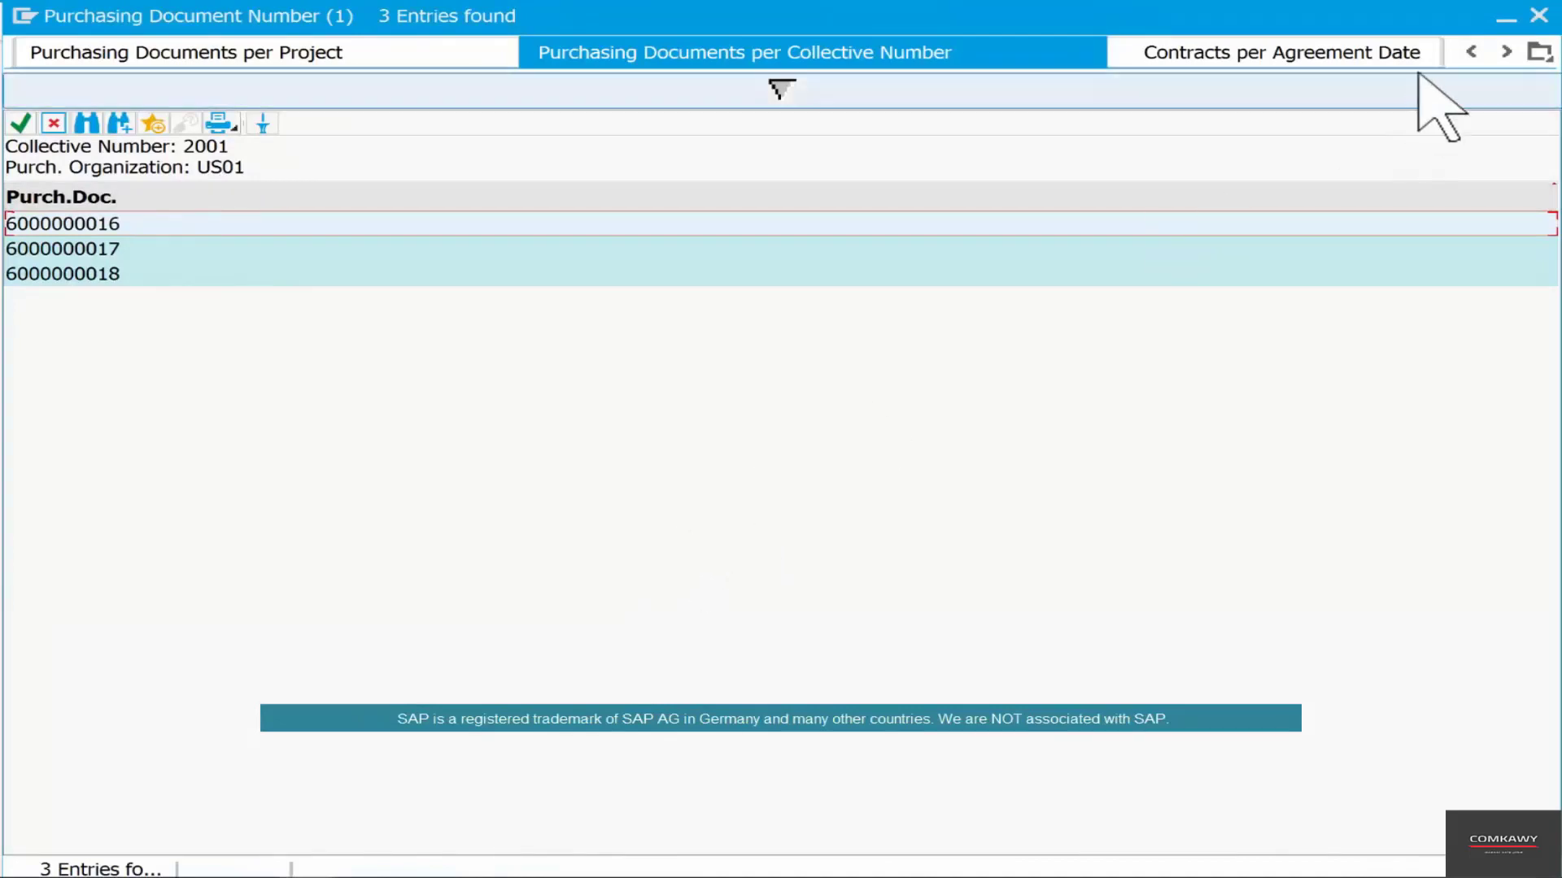
{"action": "left_click", "coordinate": [1539, 15]}
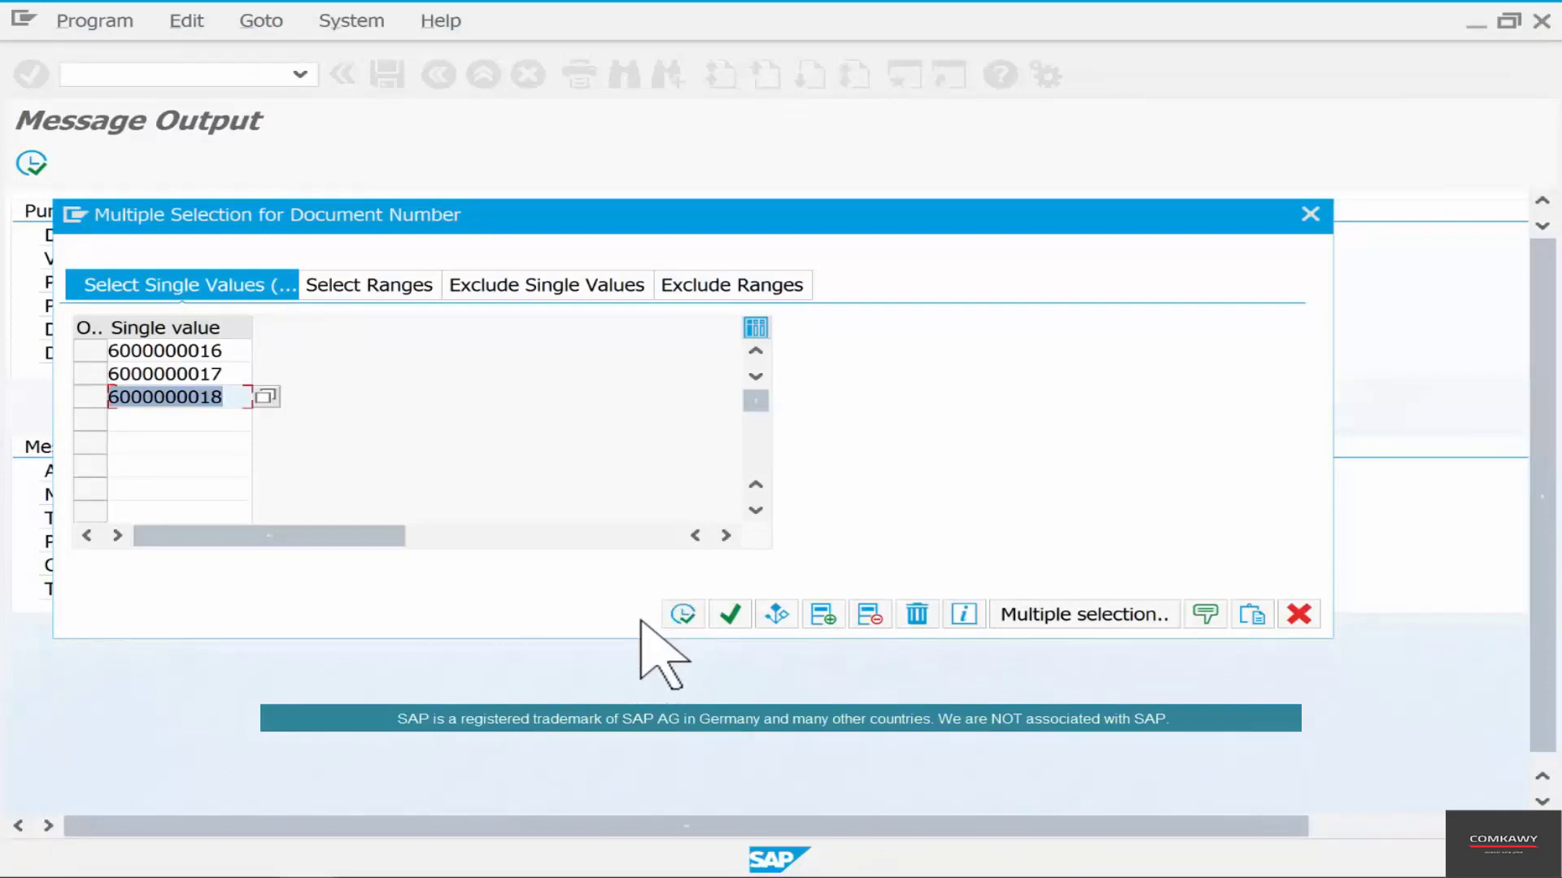
{"action": "left_click", "coordinate": [672, 617]}
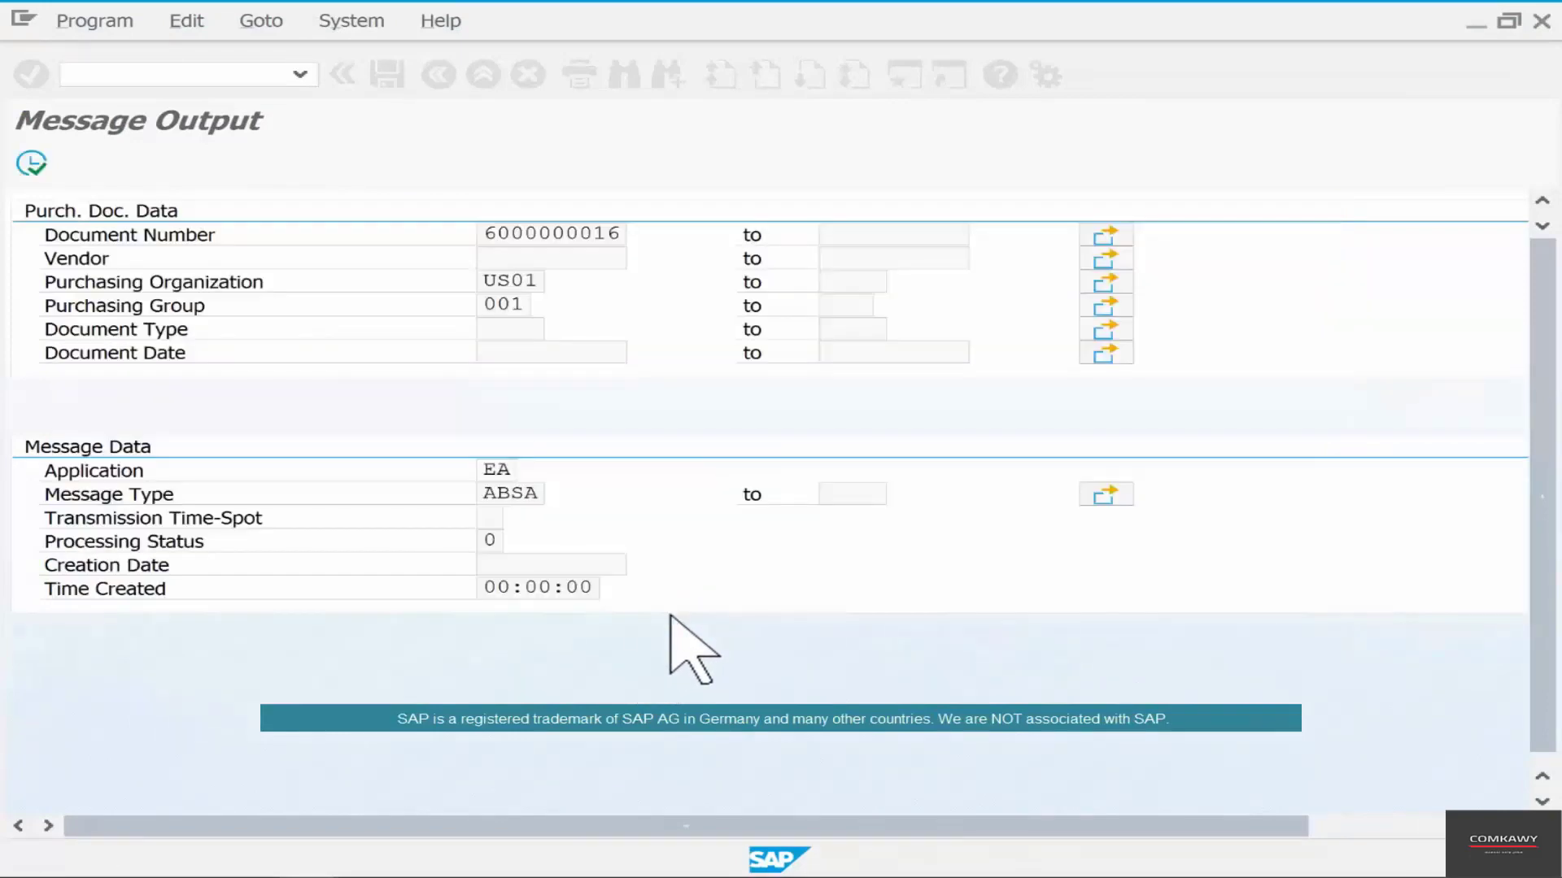
{"action": "left_click", "coordinate": [31, 163]}
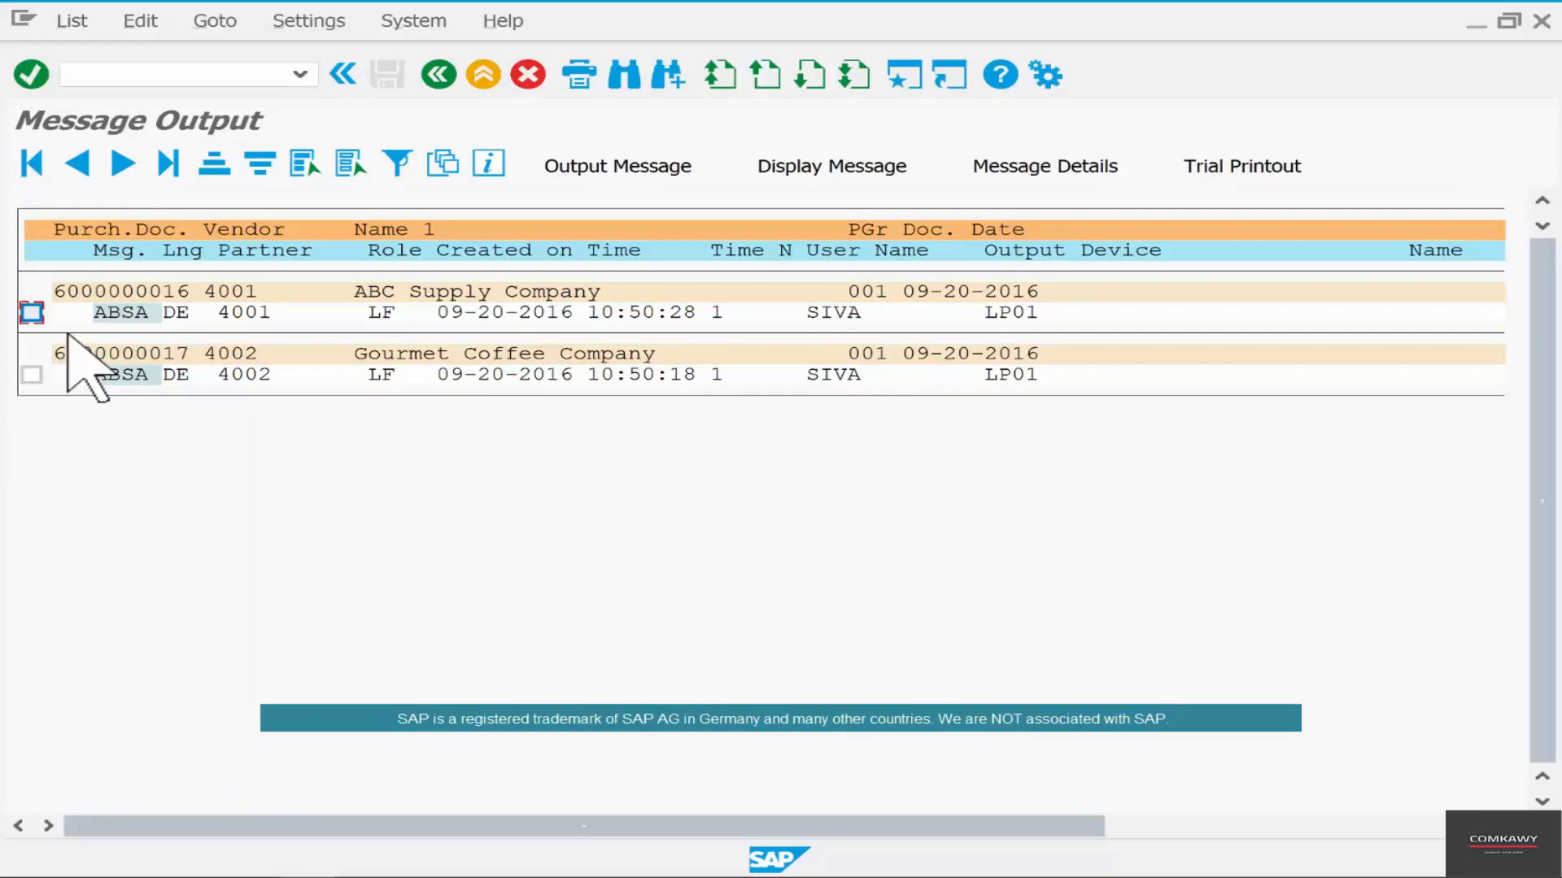
{"action": "left_click", "coordinate": [32, 311]}
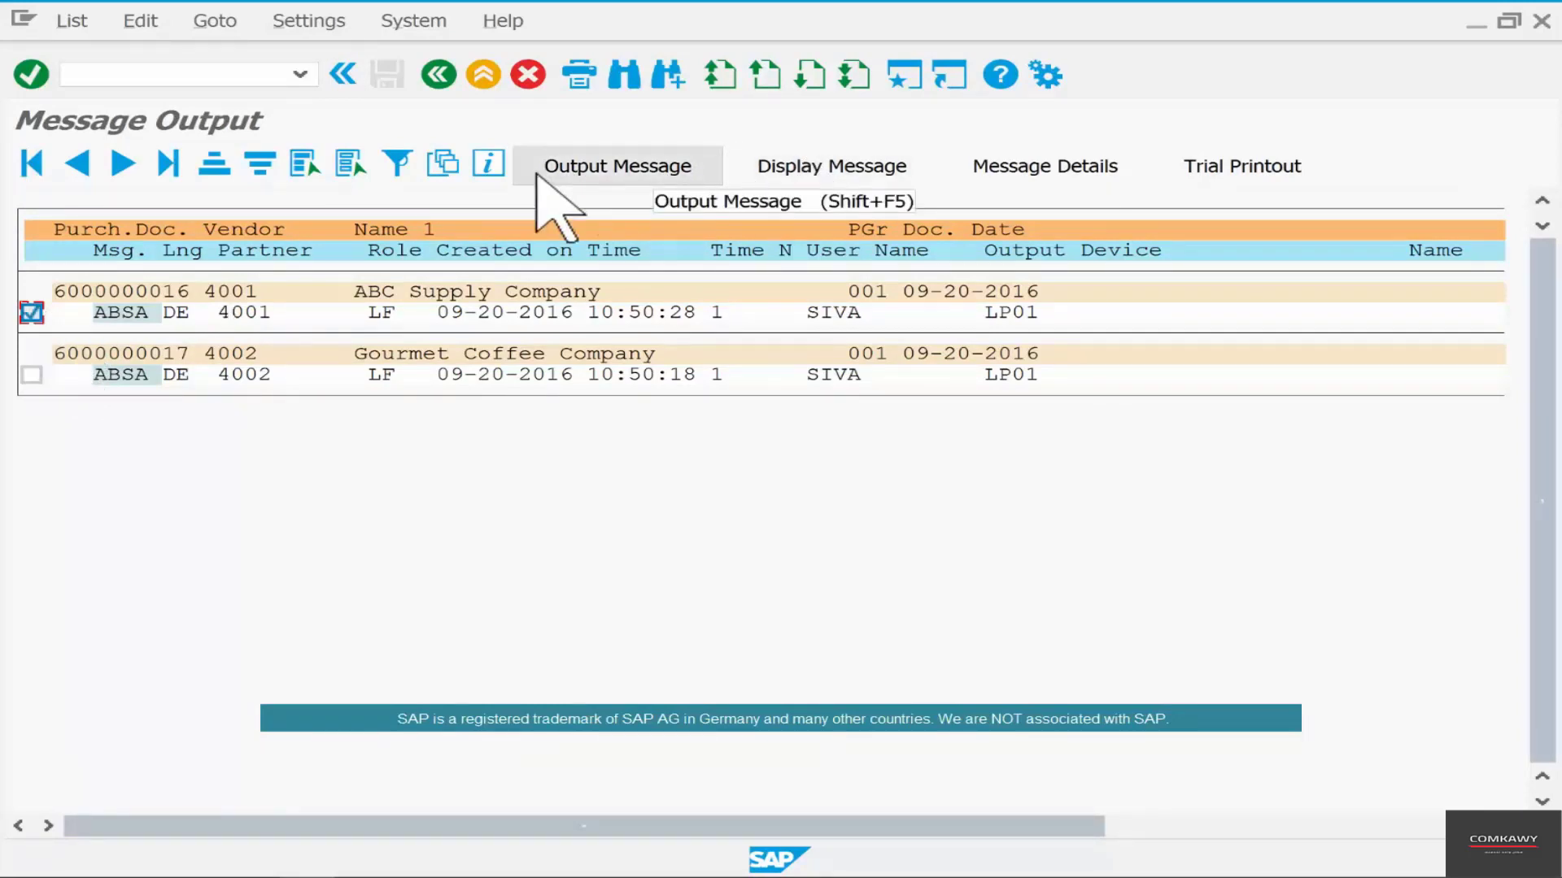
{"action": "left_click", "coordinate": [835, 173]}
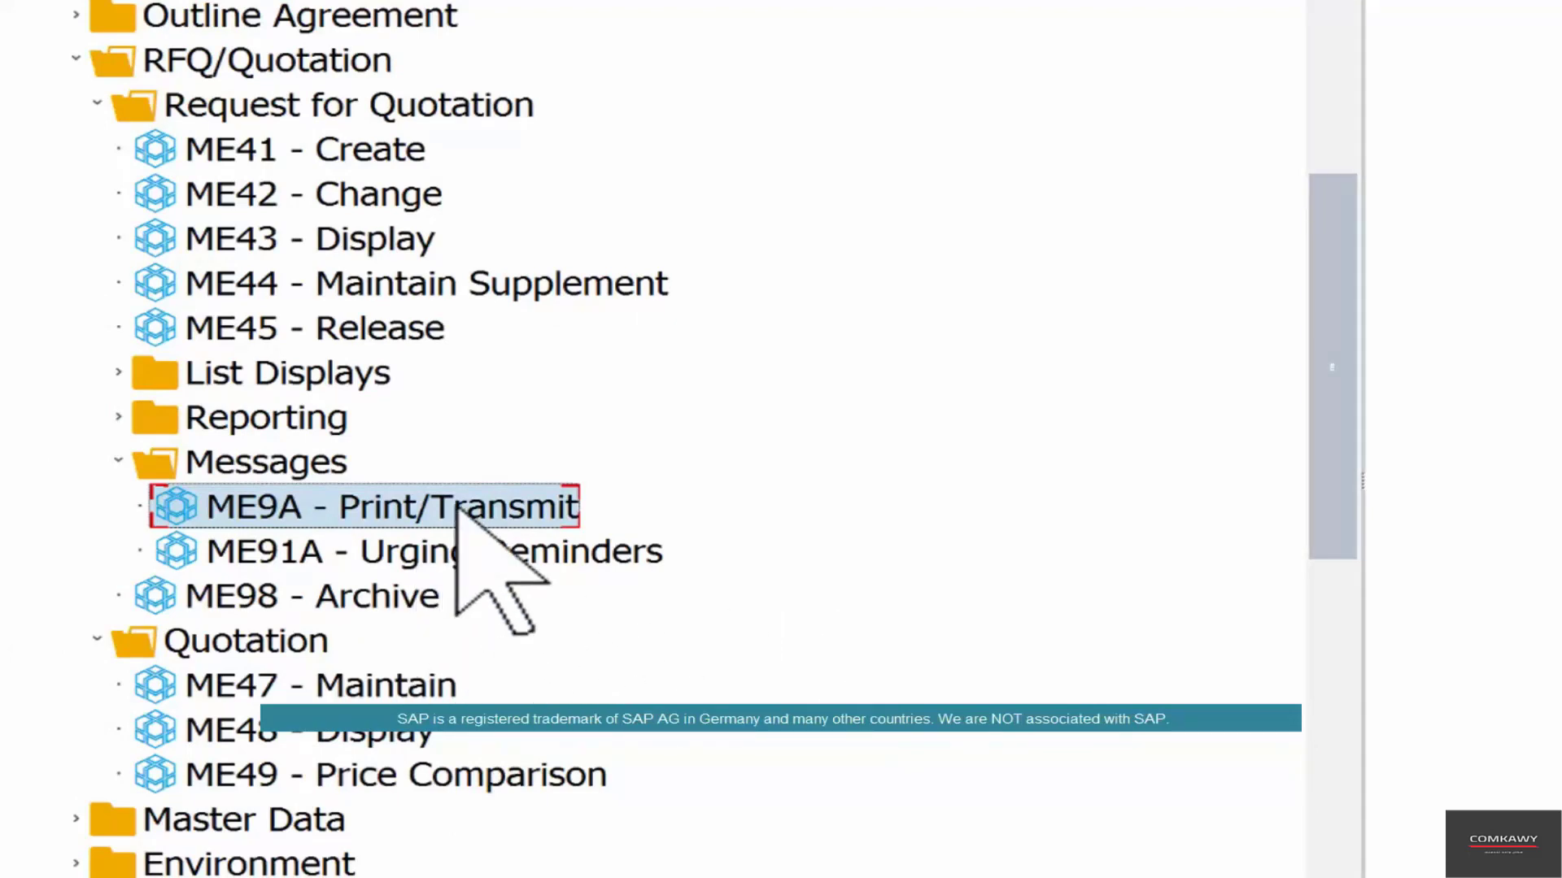
- Reopen ME9A and pick message type NEU New instead of ABSA Quotation Rejection
{"action": "double_click", "coordinate": [455, 508]}
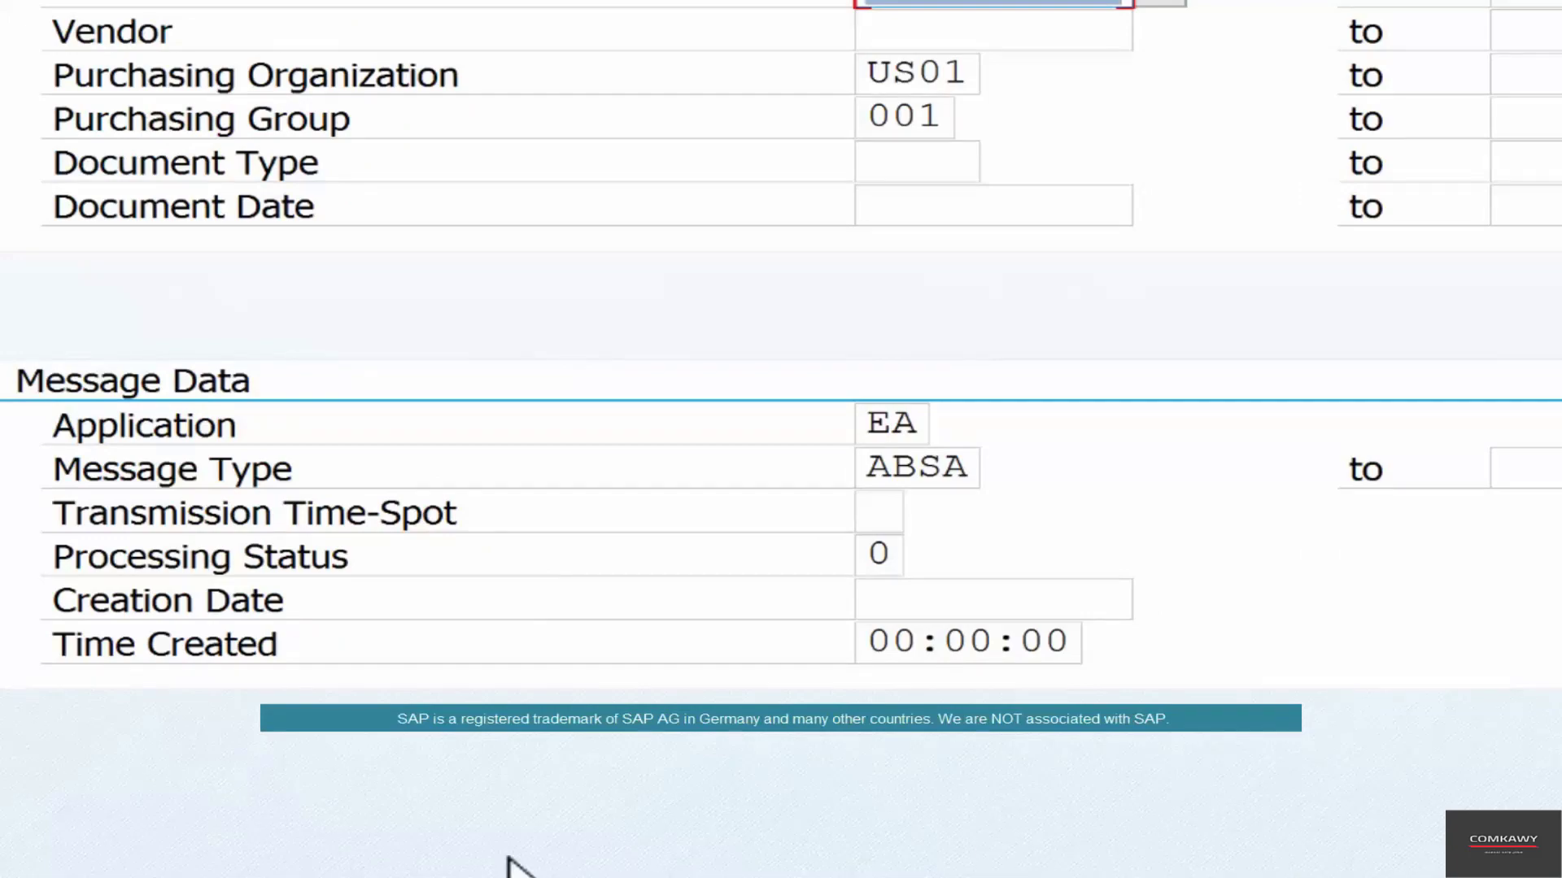
{"action": "left_click", "coordinate": [944, 468]}
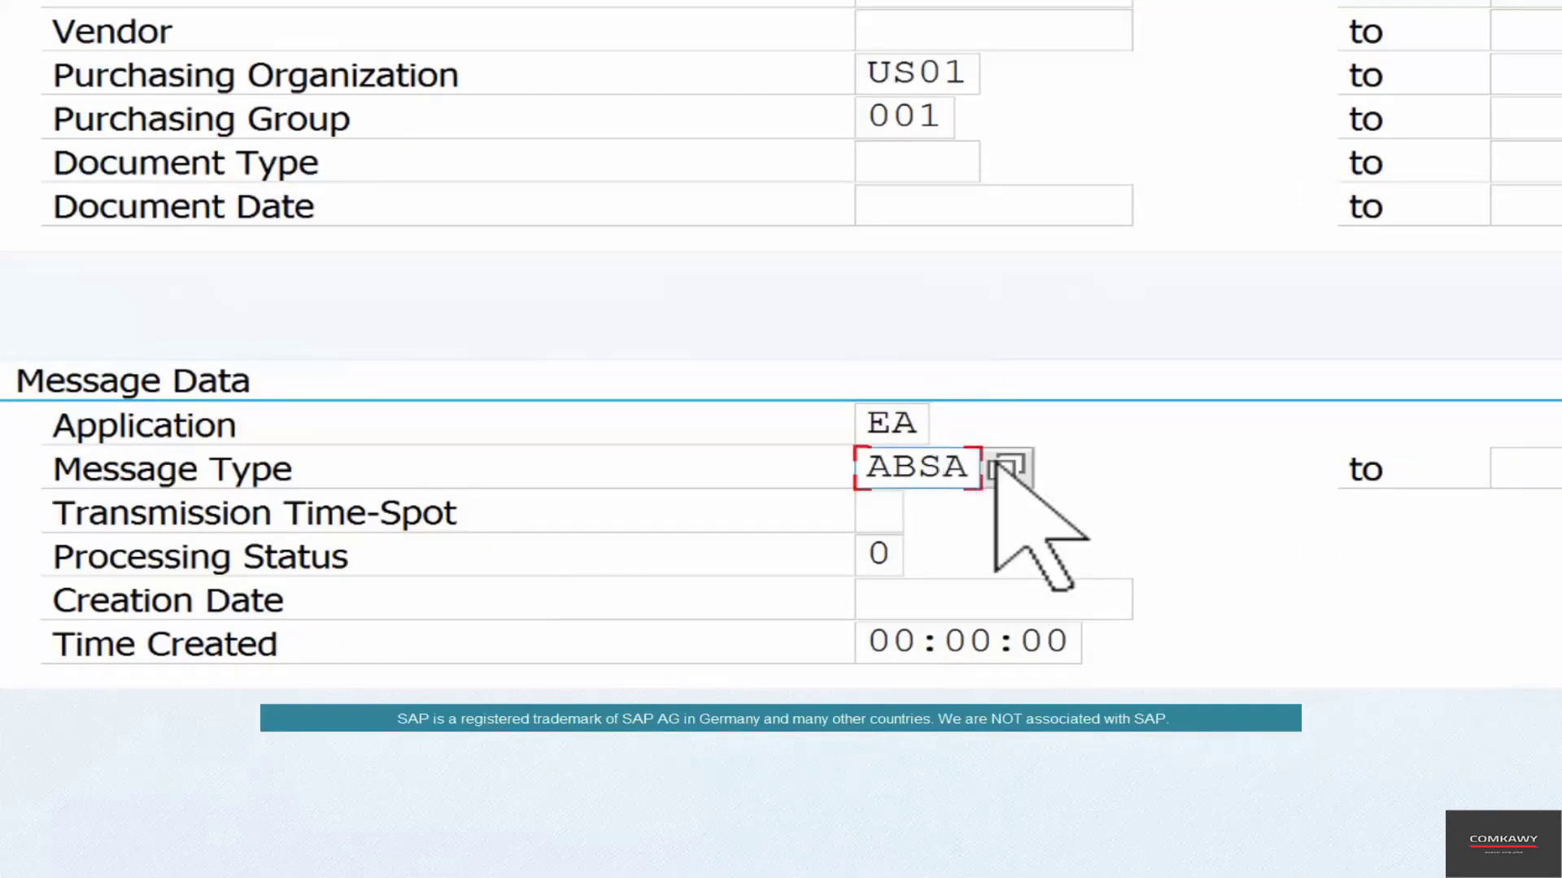
{"action": "left_click", "coordinate": [1008, 468]}
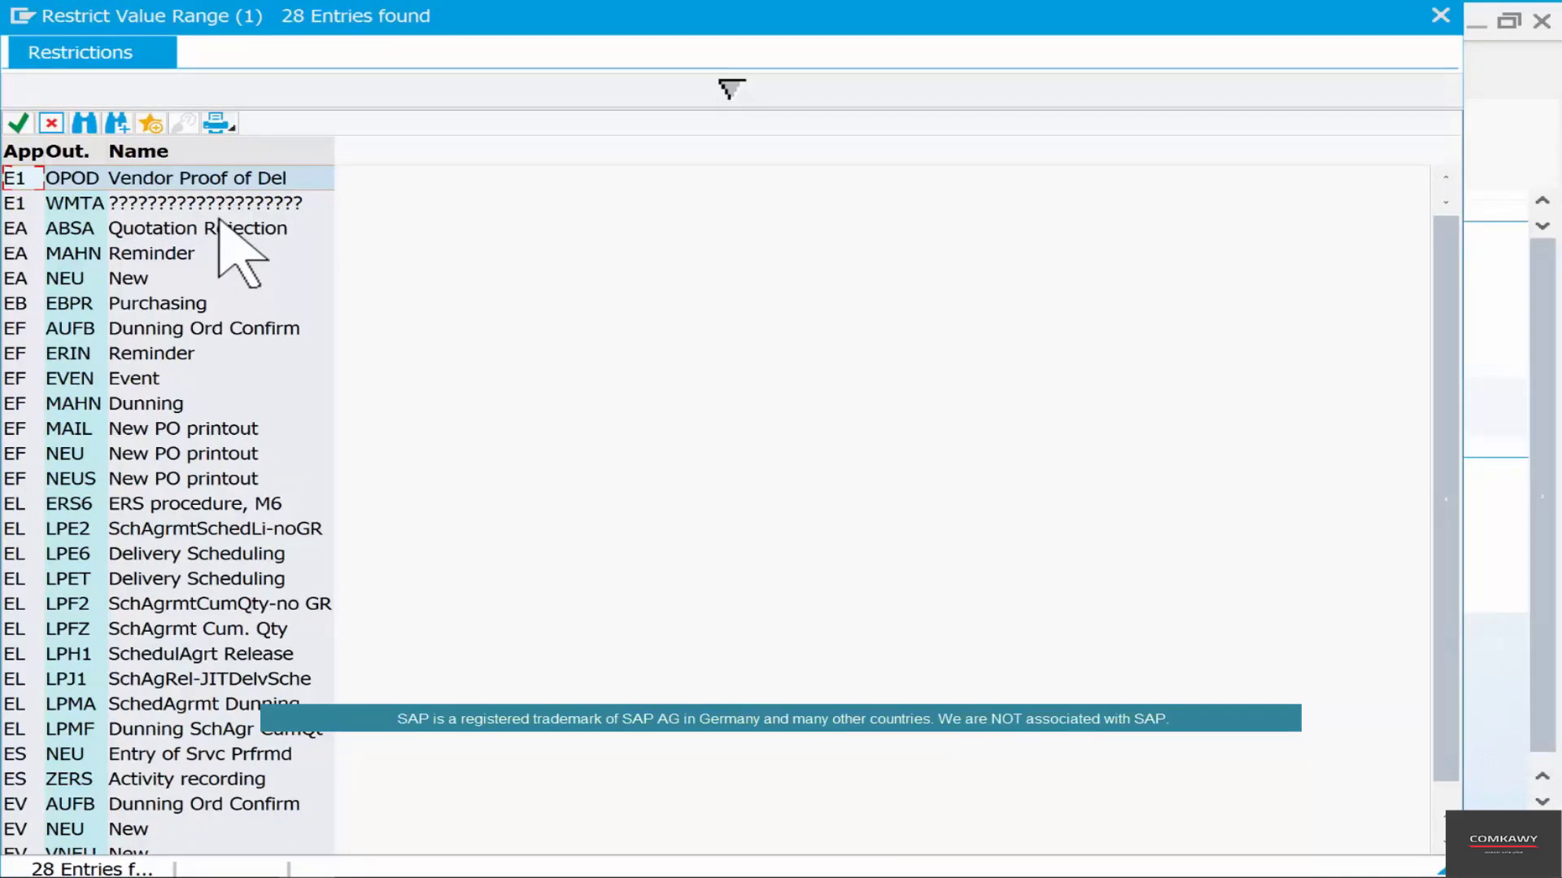
{"action": "left_click", "coordinate": [134, 231]}
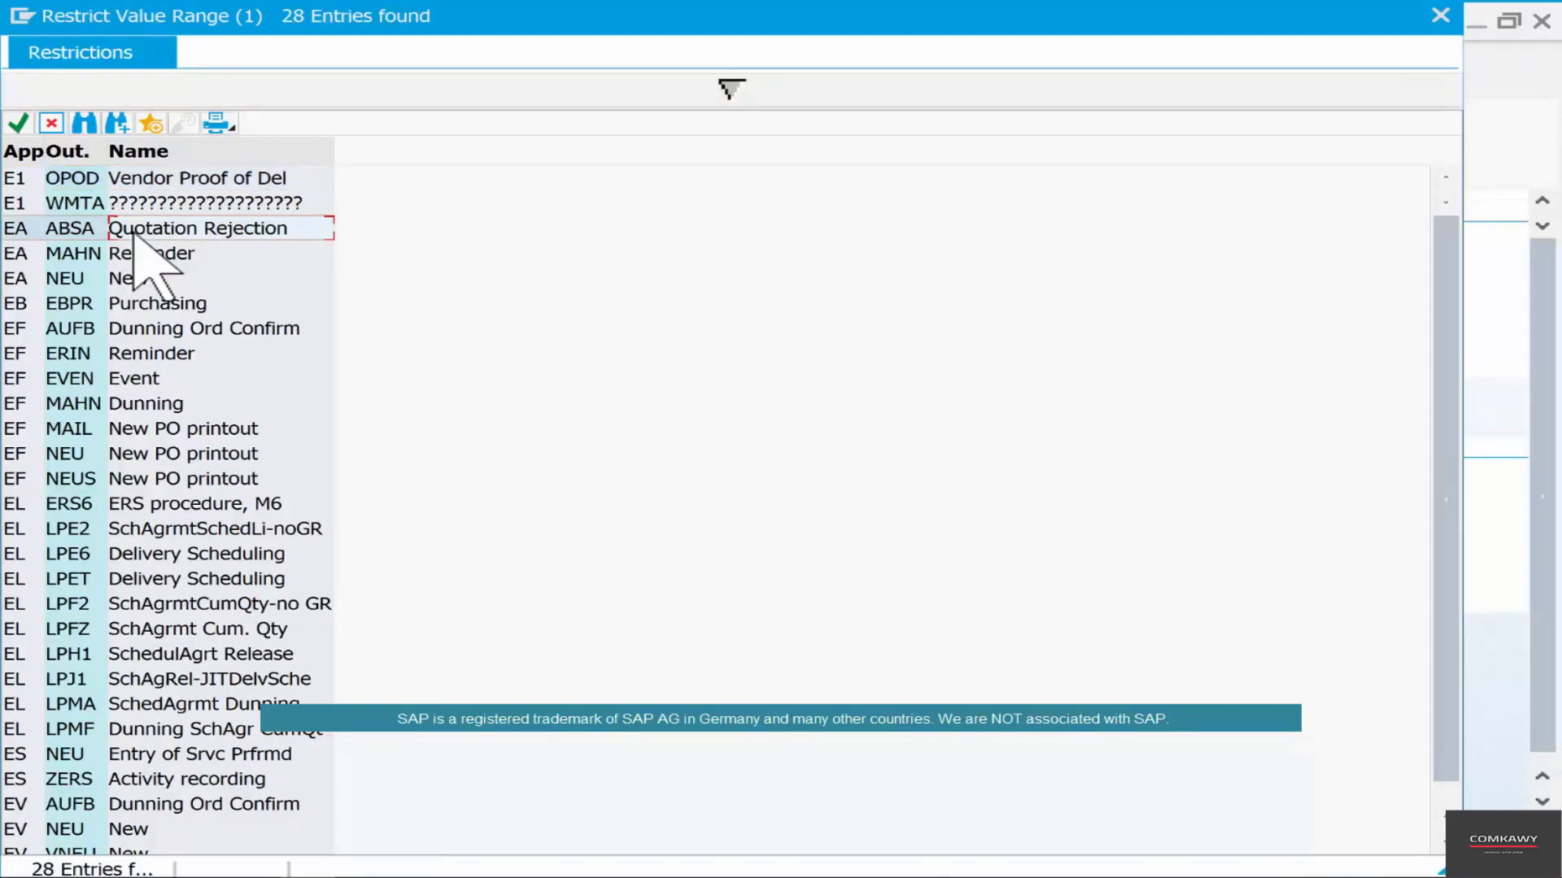
{"action": "left_click", "coordinate": [151, 279]}
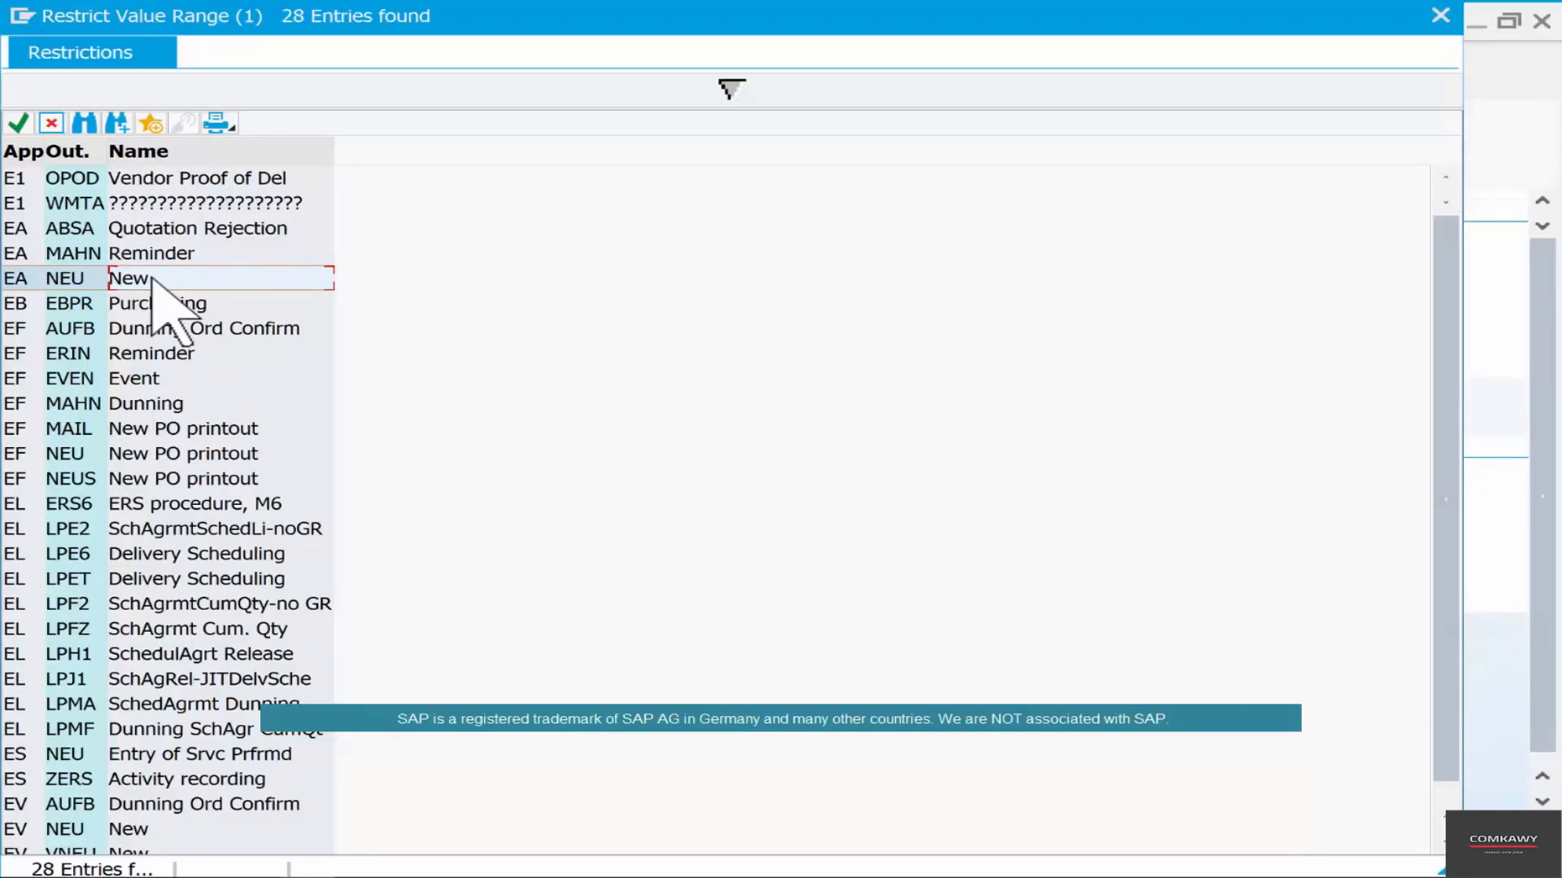
{"action": "double_click", "coordinate": [152, 281]}
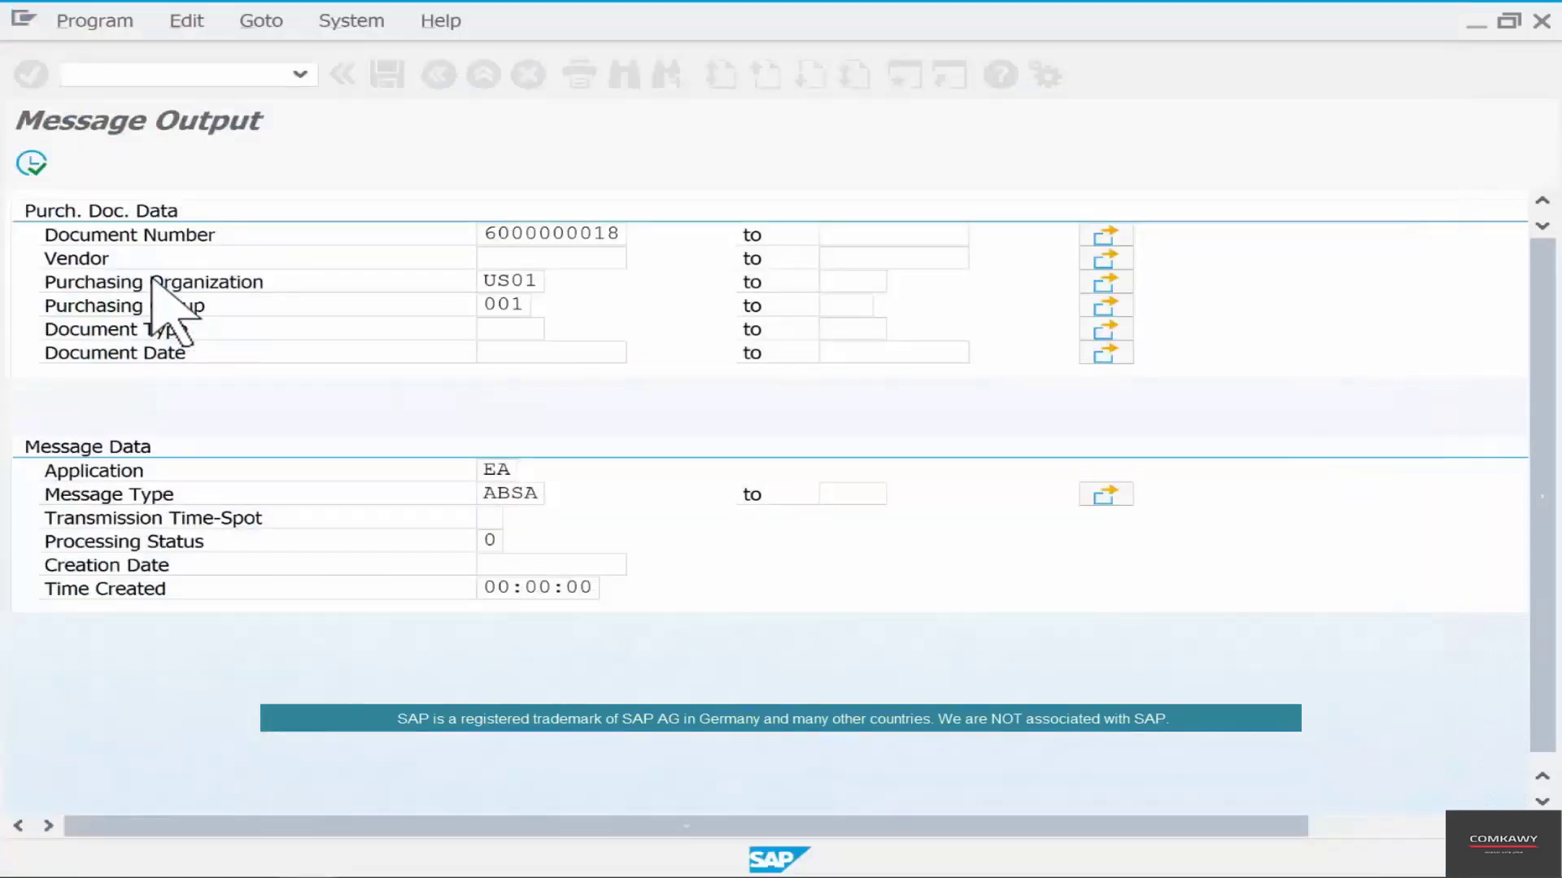
{"action": "left_click", "coordinate": [31, 162]}
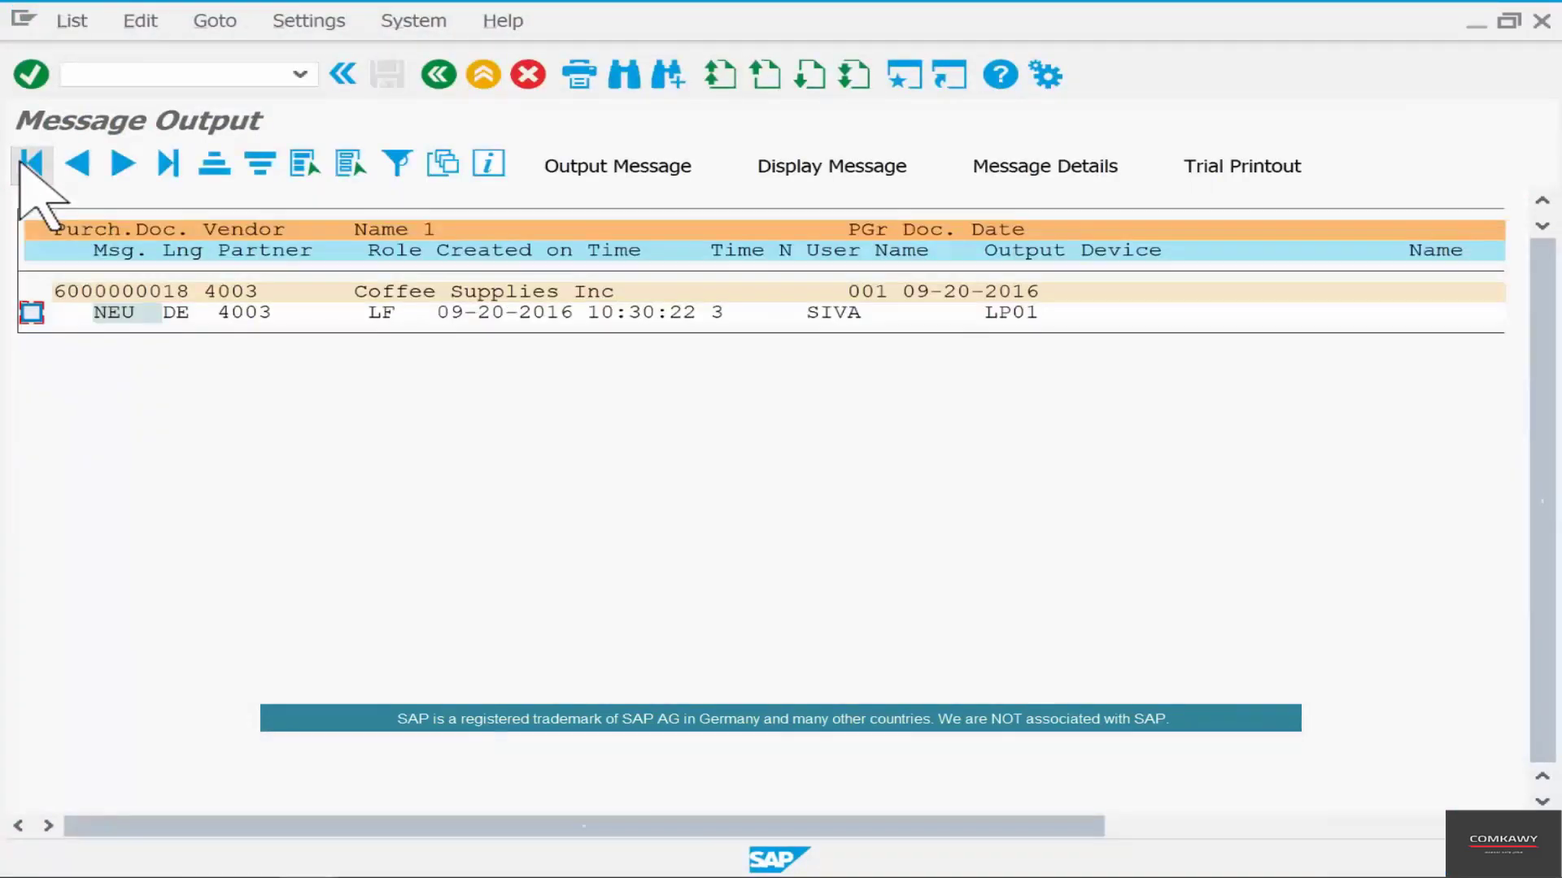
{"action": "left_click", "coordinate": [30, 313]}
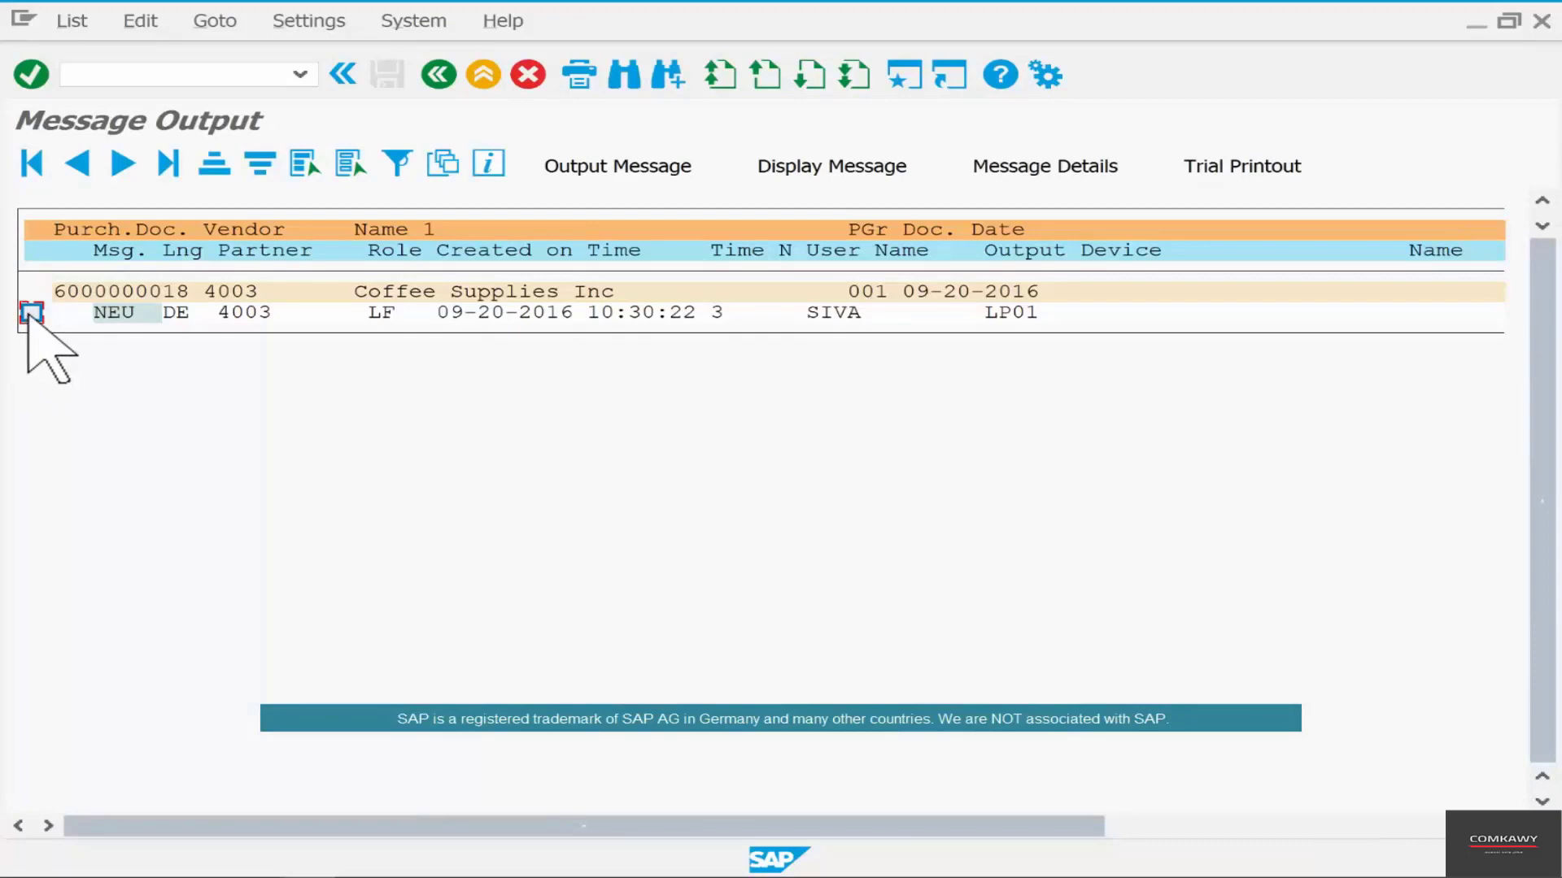
{"action": "left_click", "coordinate": [857, 186]}
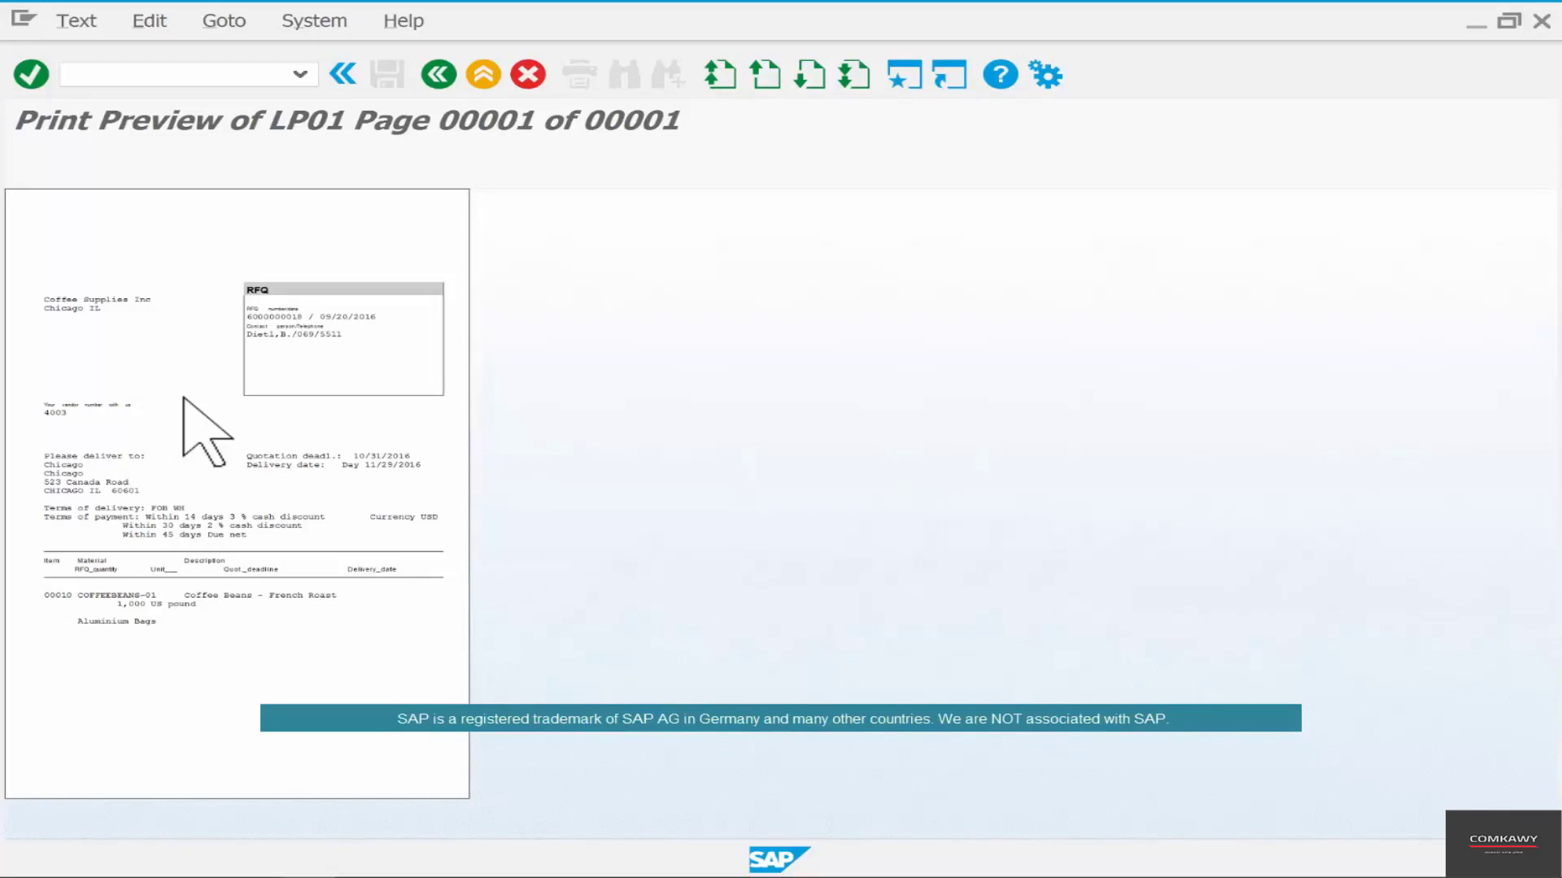
{"action": "key", "text": "F3"}
{"action": "key", "text": "F3"}
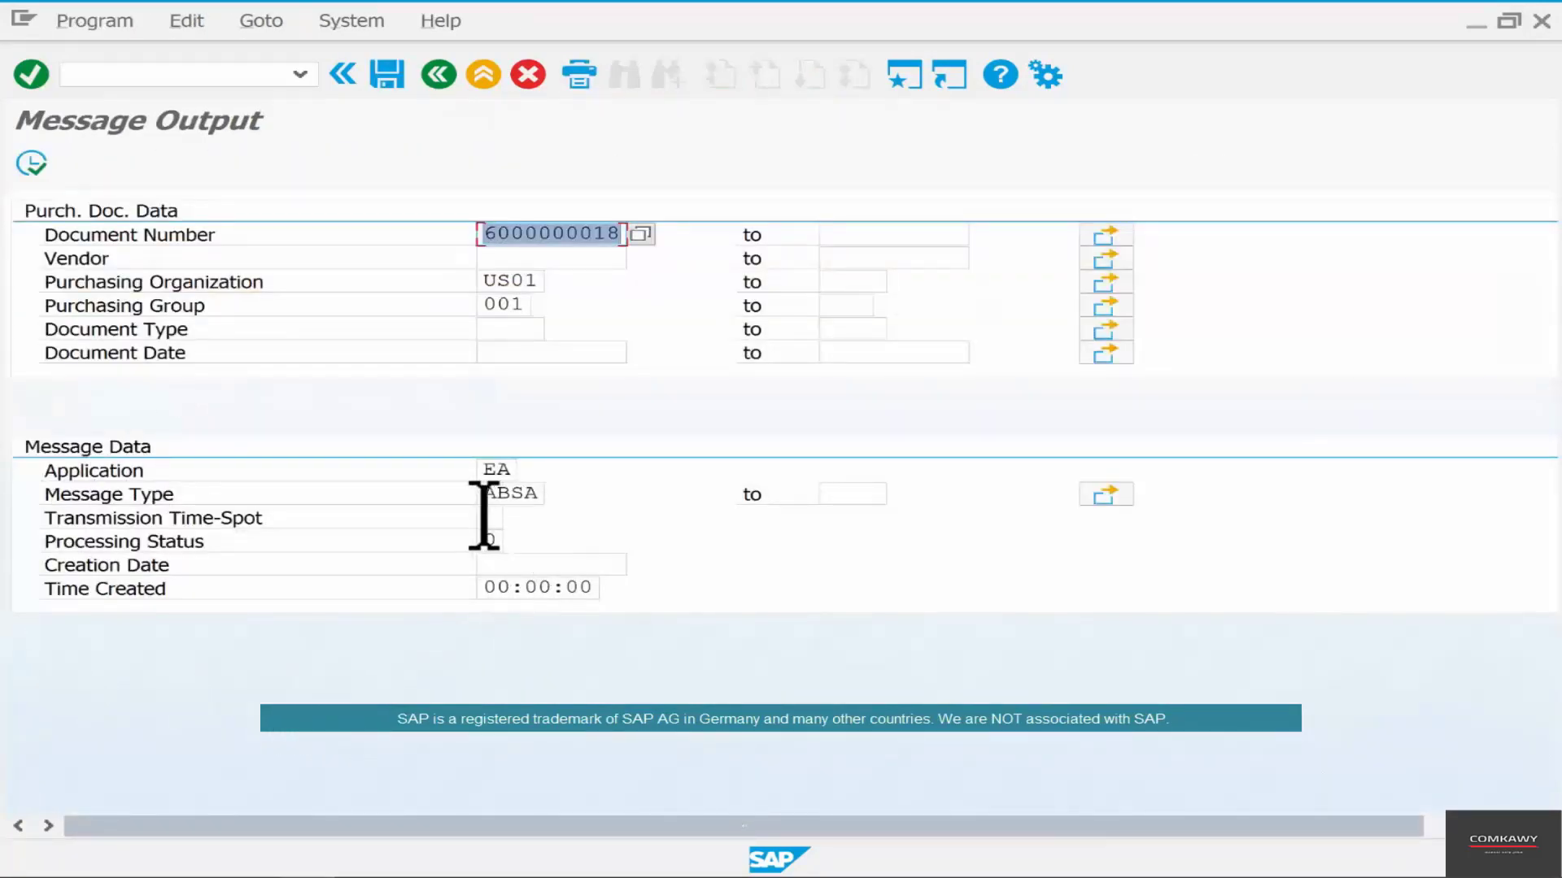
{"action": "left_click_drag", "start_coordinate": [482, 491], "coordinate": [545, 488]}
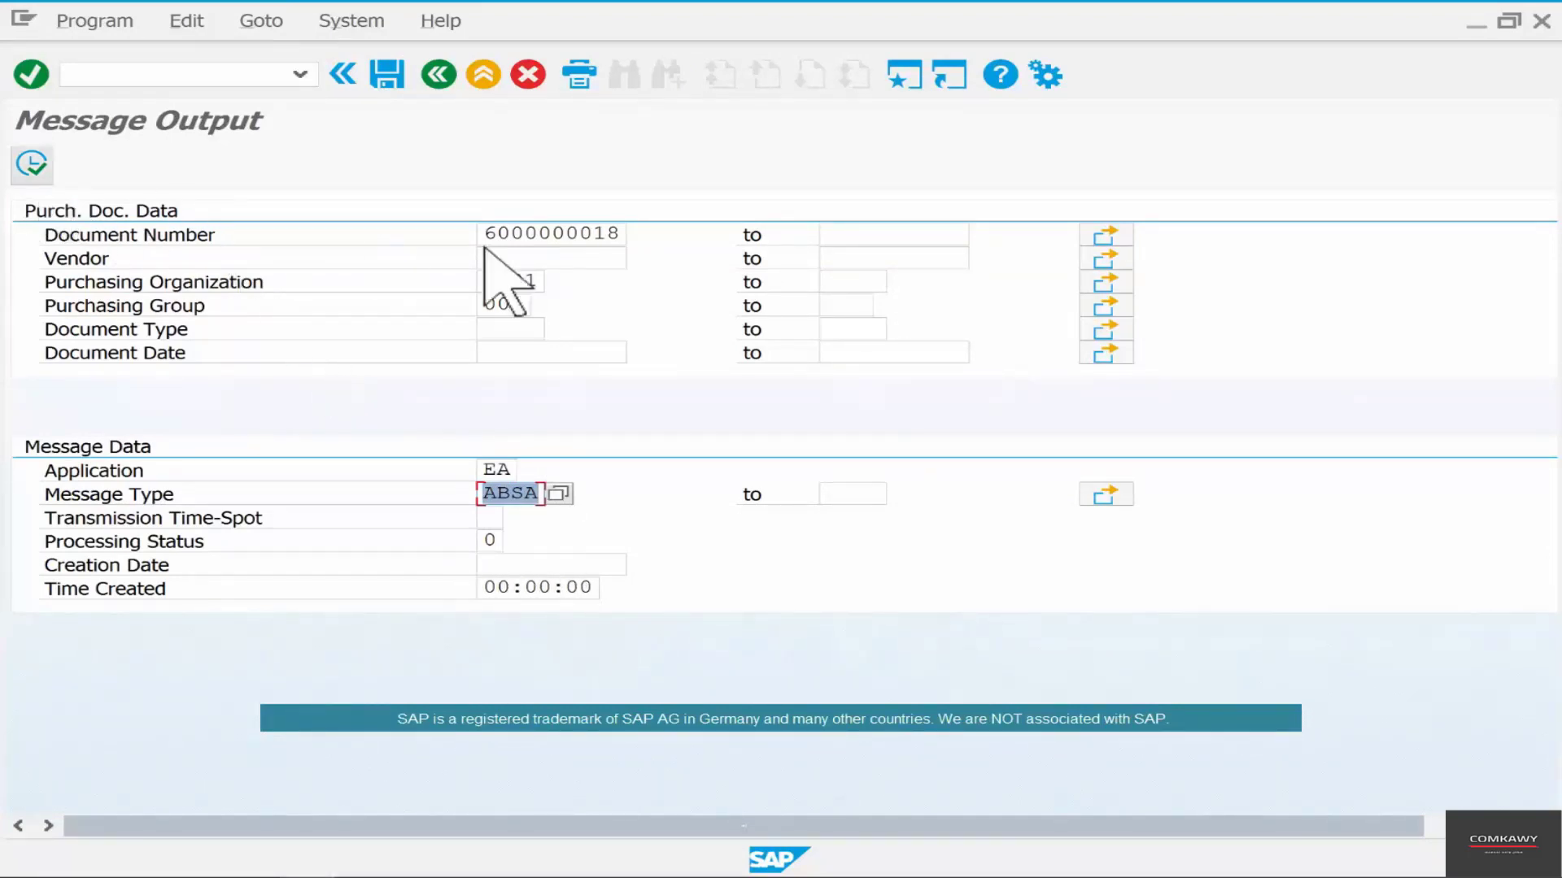
{"action": "left_click_drag", "start_coordinate": [481, 230], "coordinate": [639, 225]}
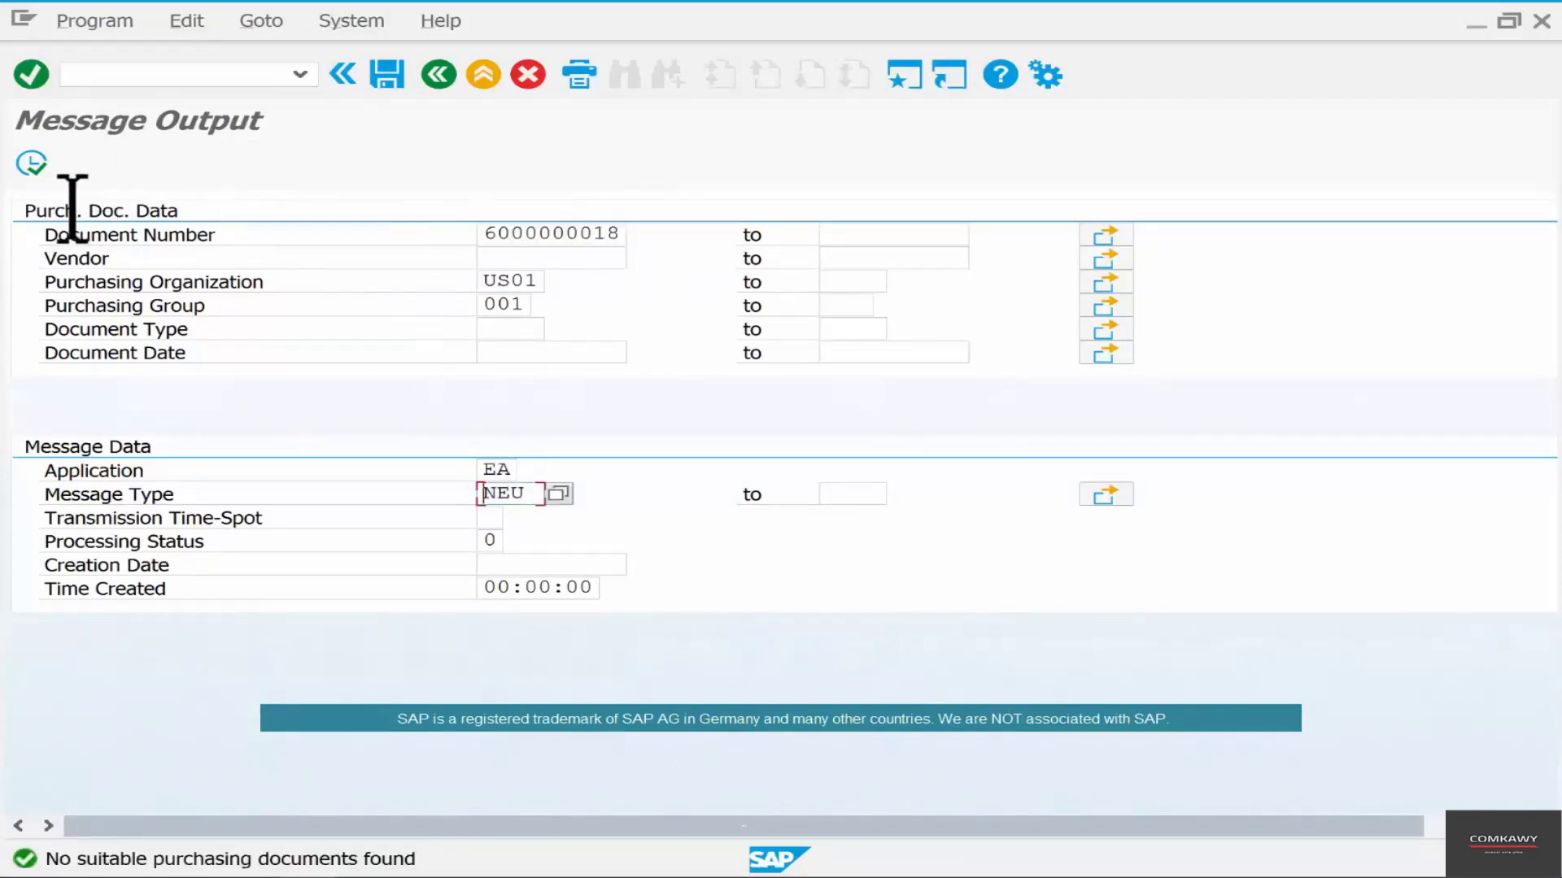
{"action": "left_click", "coordinate": [31, 163]}
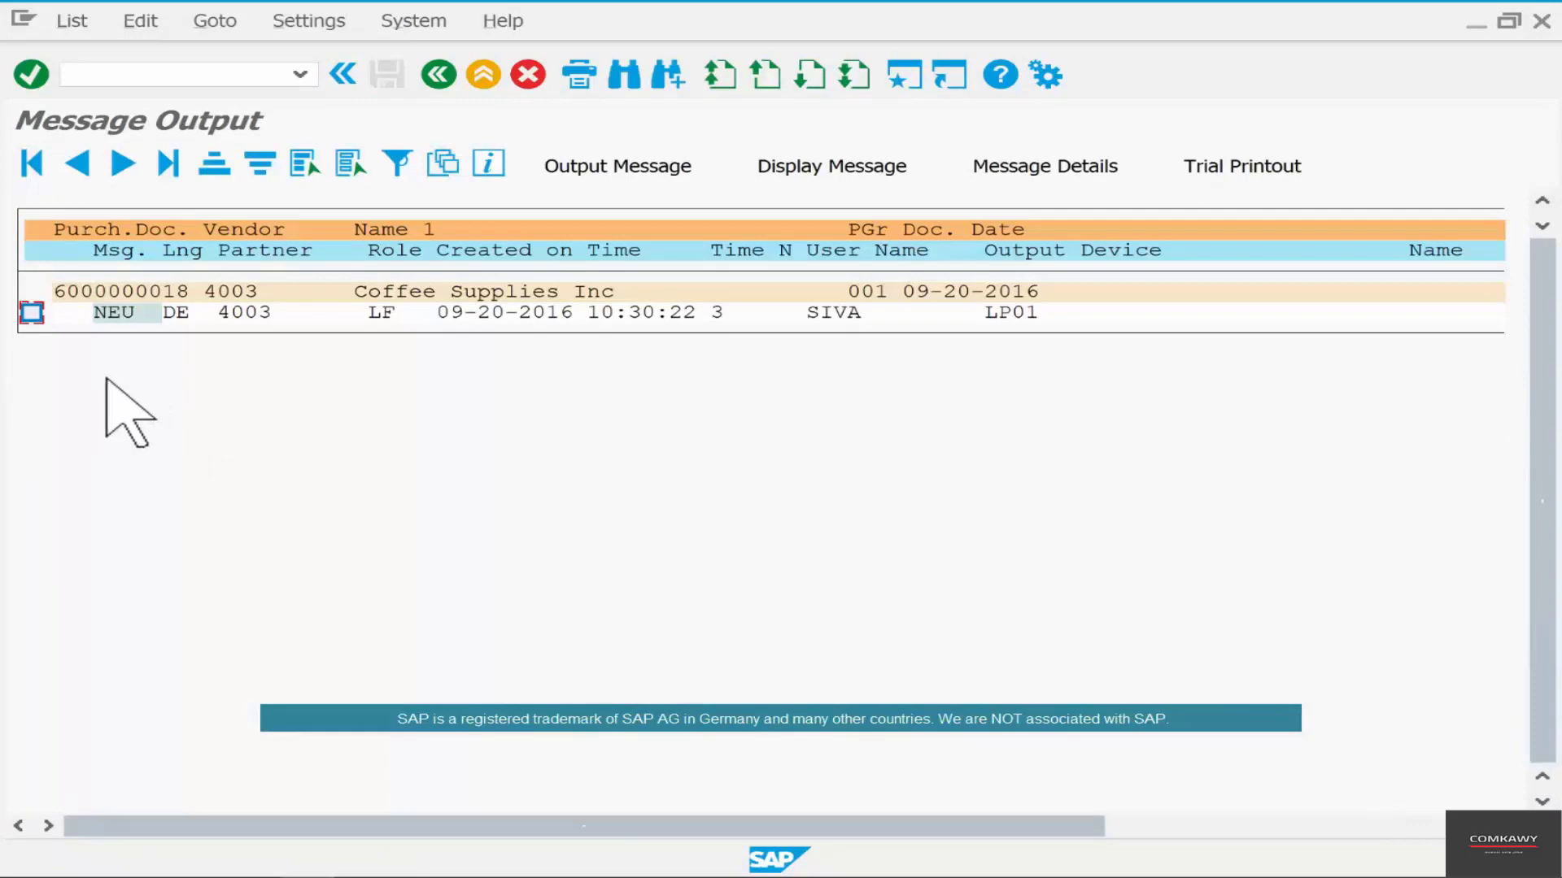
{"action": "left_click", "coordinate": [30, 314]}
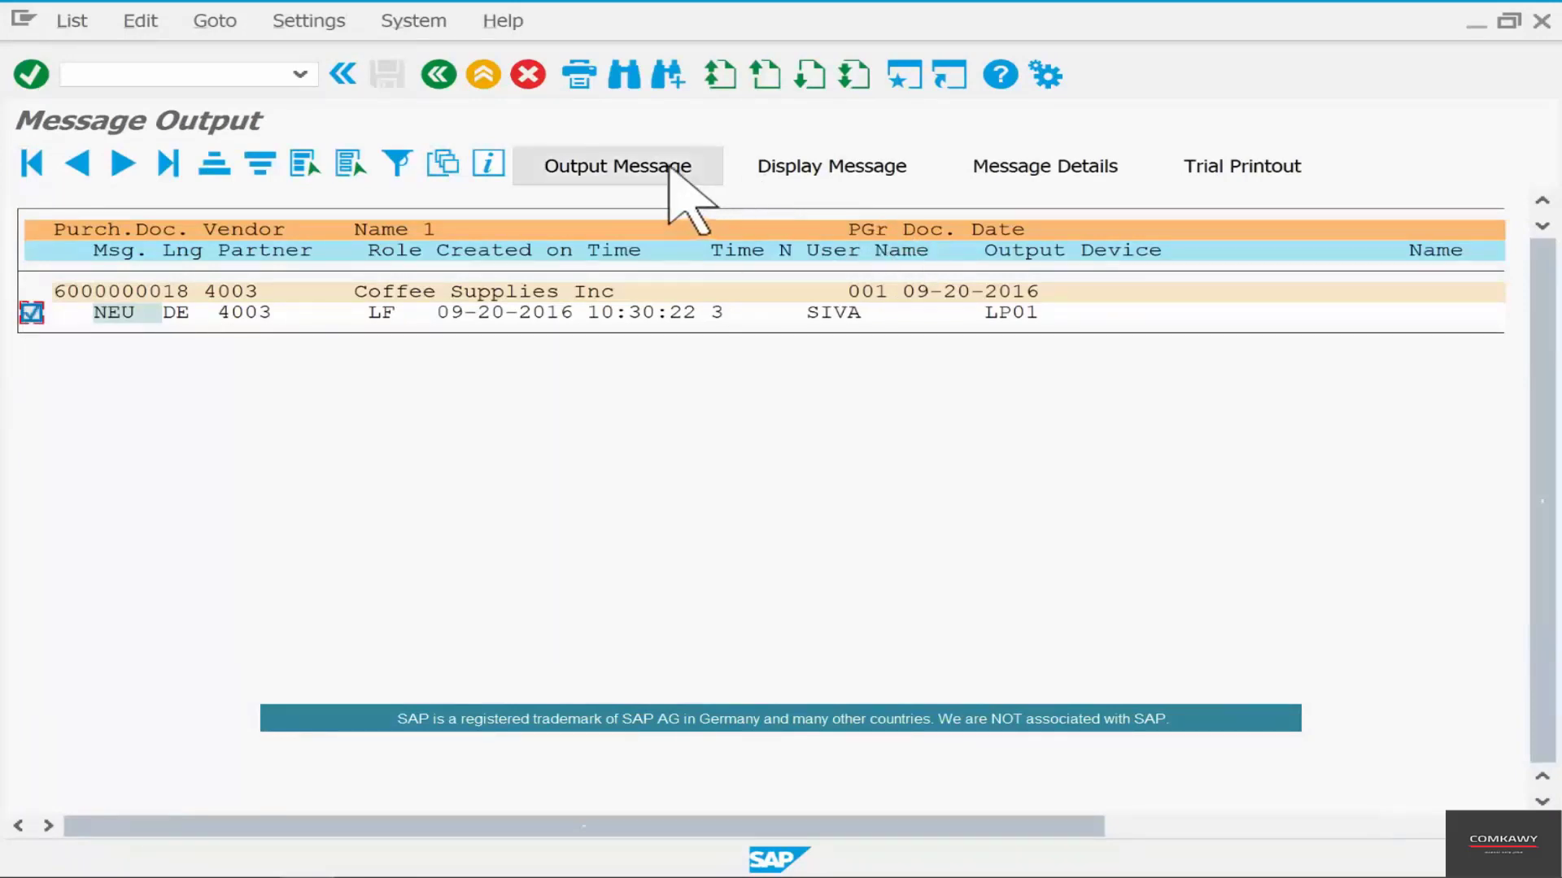